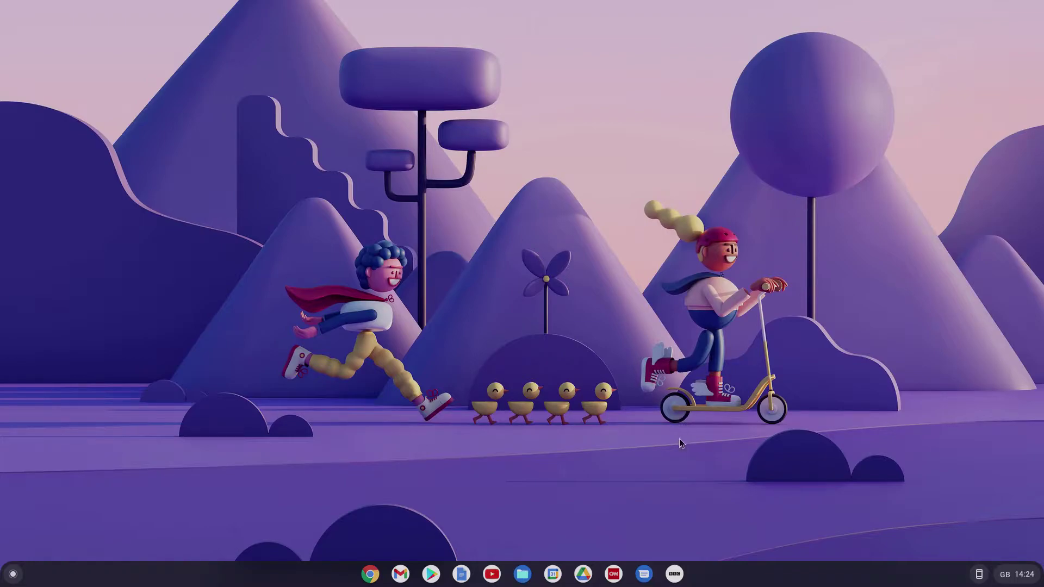
Step: Lock the screen from Quick Settings and sign out to reach the sign-in screen
left_click(1016, 579)
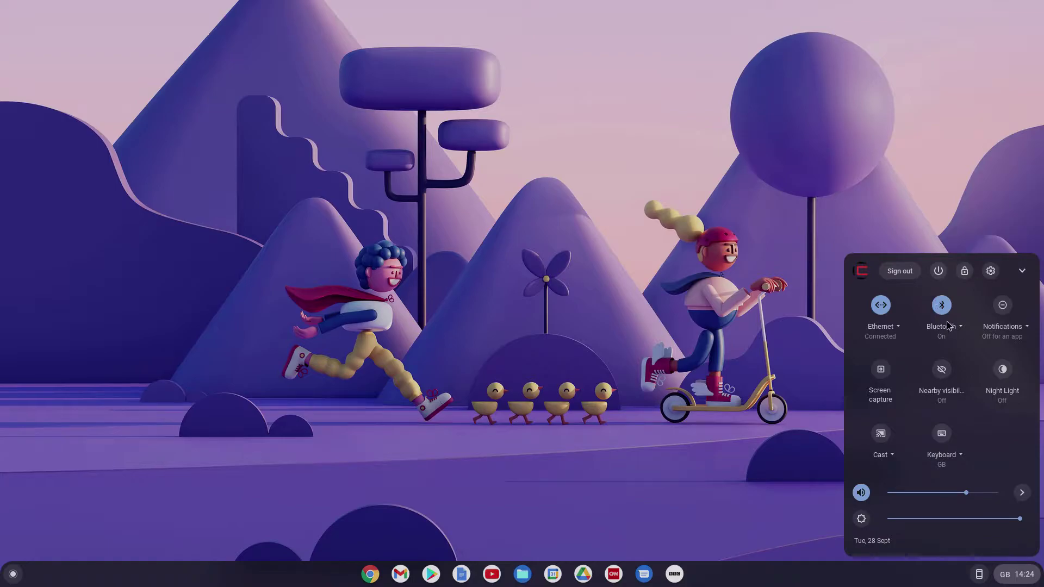
left_click(965, 272)
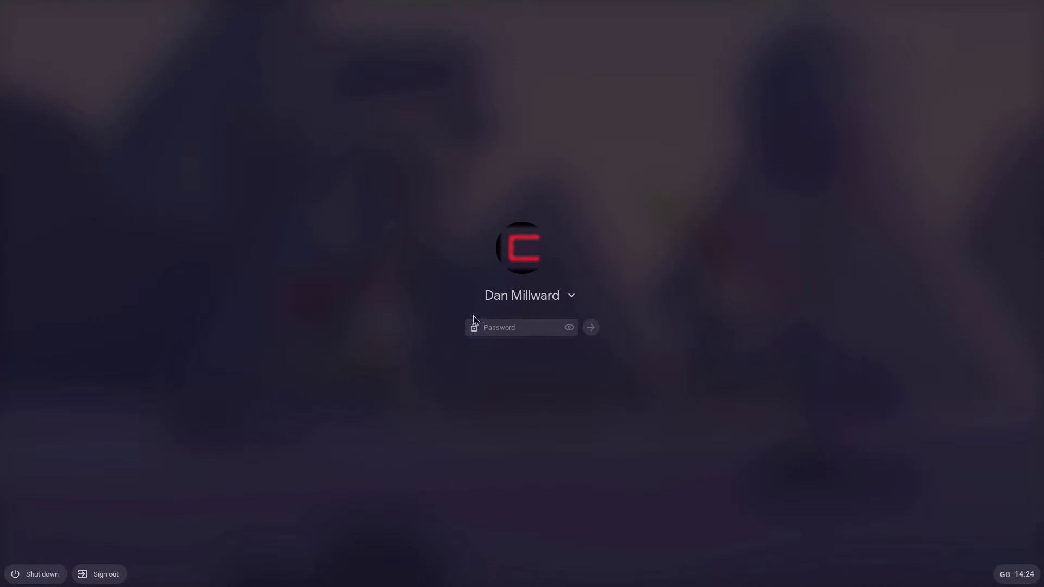
left_click(104, 575)
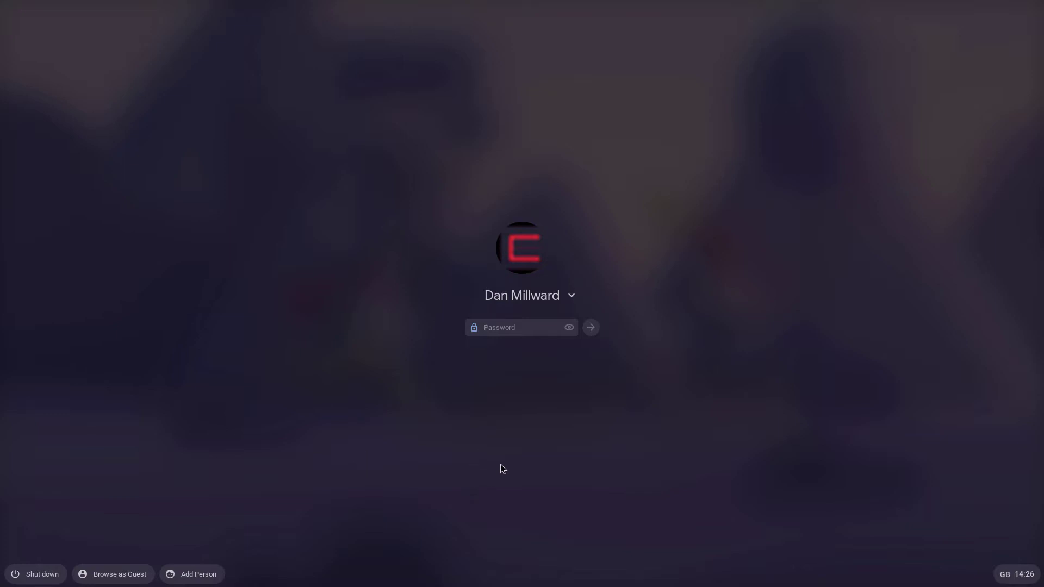
Step: Enter the account password, fixing a mistyped character, and sign back in
type("•")
key("BackSpace")
key("BackSpace")
key("BackSpace")
key("BackSpace")
key("BackSpace")
key("BackSpace")
key("BackSpace")
key("BackSpace")
key("BackSpace")
key("BackSpace")
key("BackSpace")
key("BackSpace")
type("p")
type("••")
key("Return")
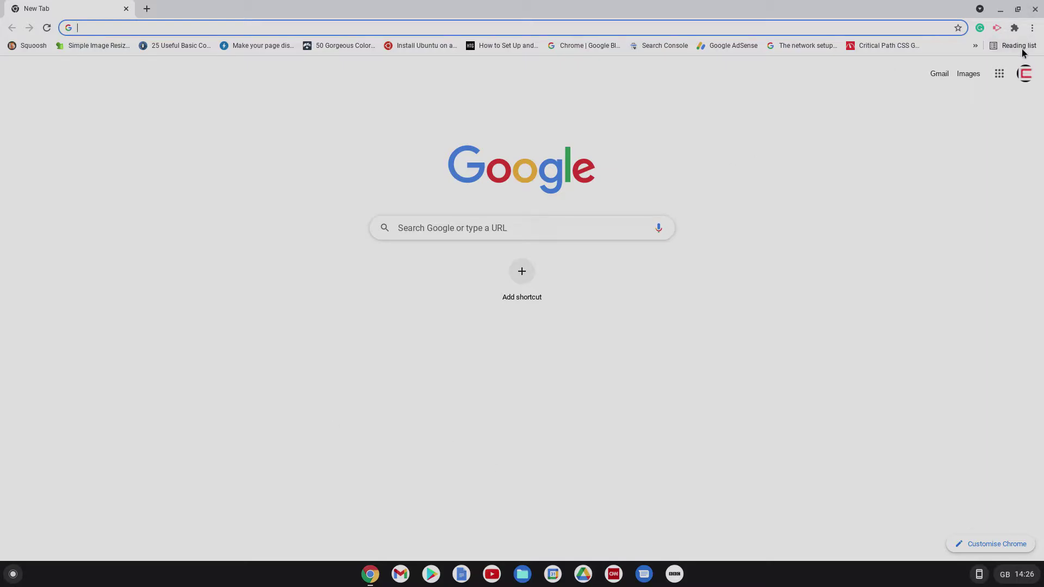
Step: Close Chrome and go to Settings' Security and privacy > Manage other people page
left_click(1001, 10)
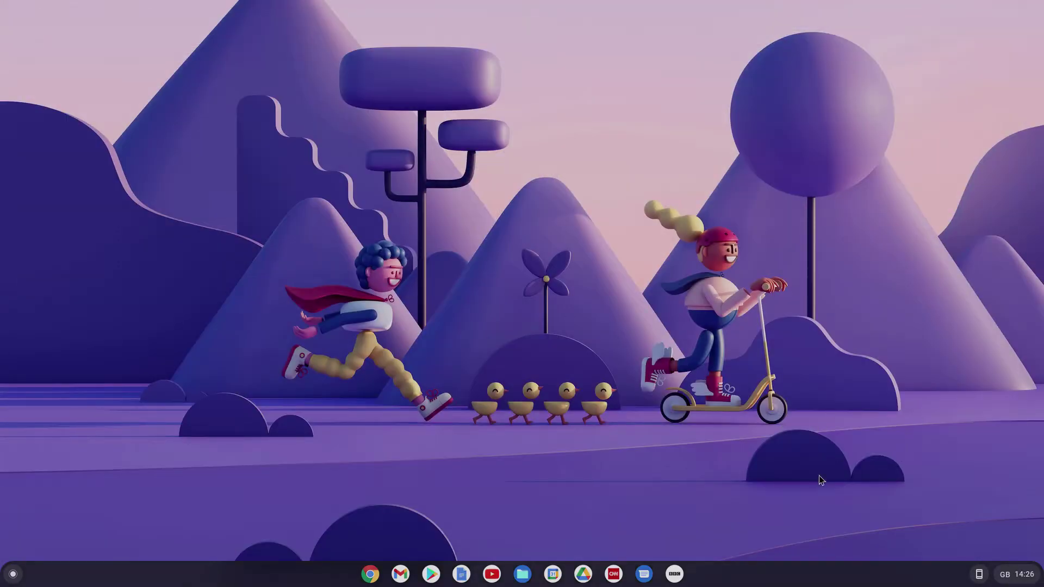
left_click(1016, 574)
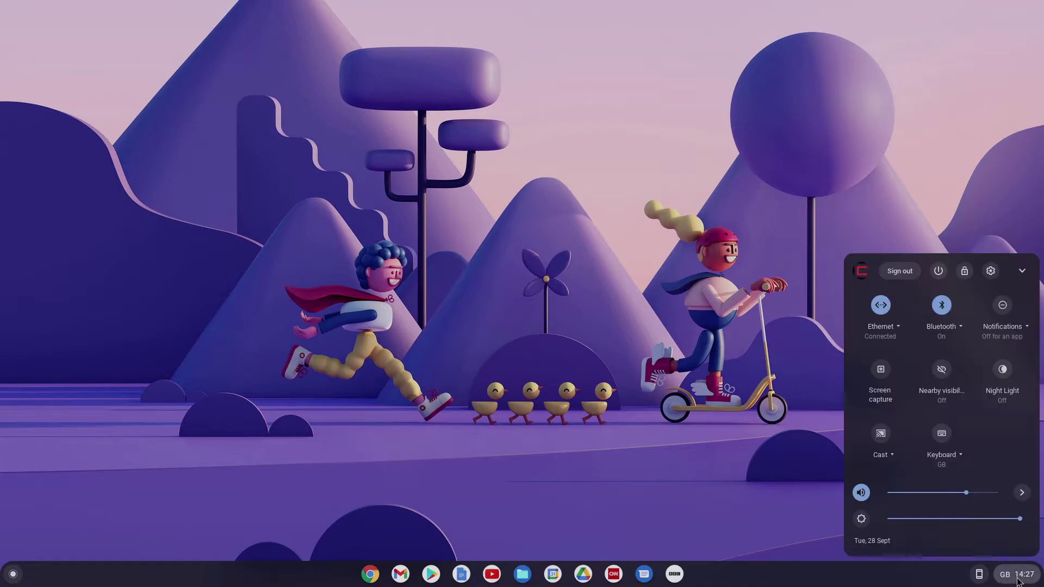
left_click(991, 271)
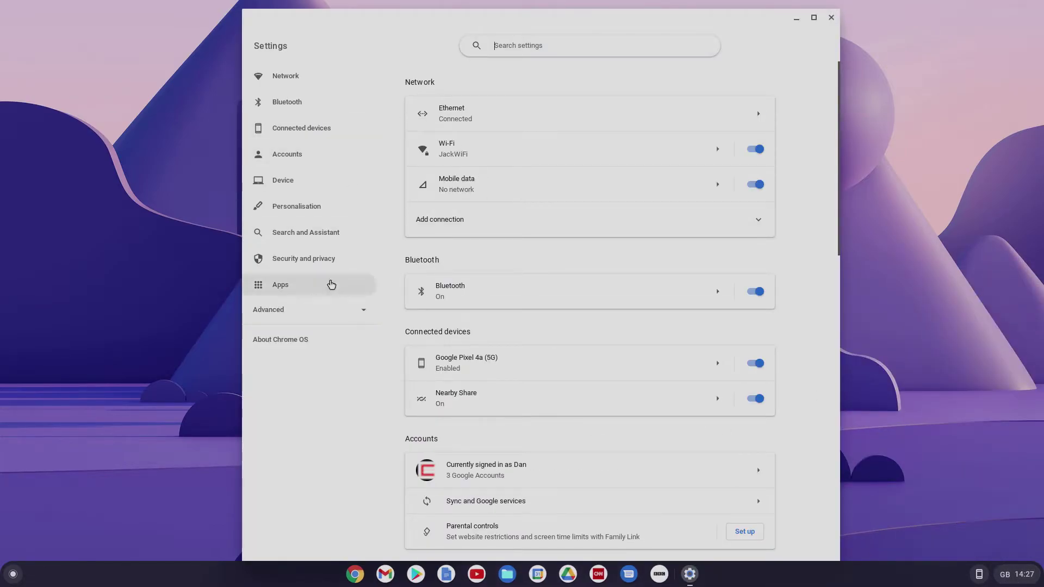
left_click(303, 265)
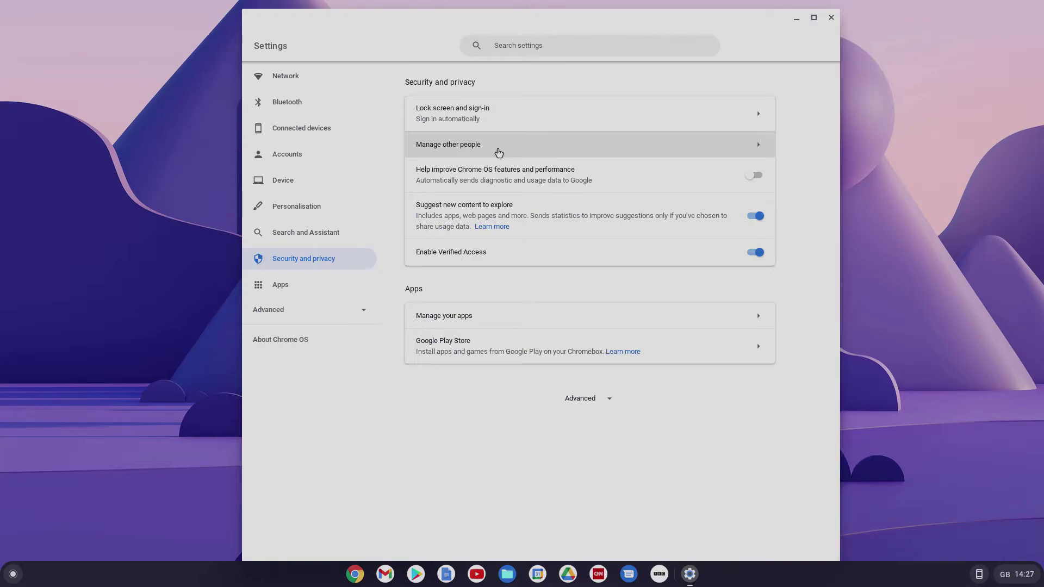
left_click(499, 153)
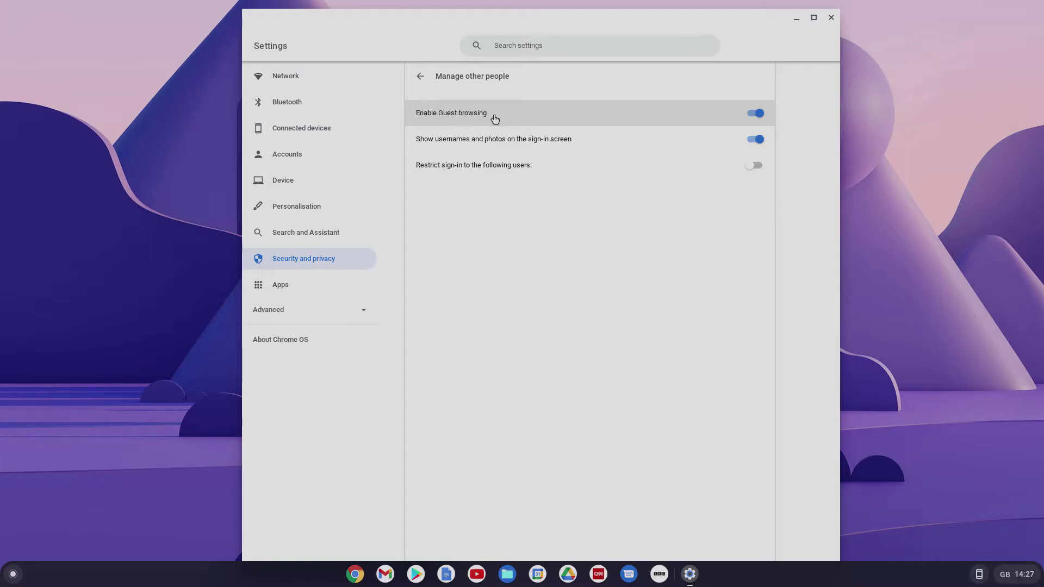
Step: Turn off guest browsing, restrict sign-in to listed users, and close Settings
left_click(759, 115)
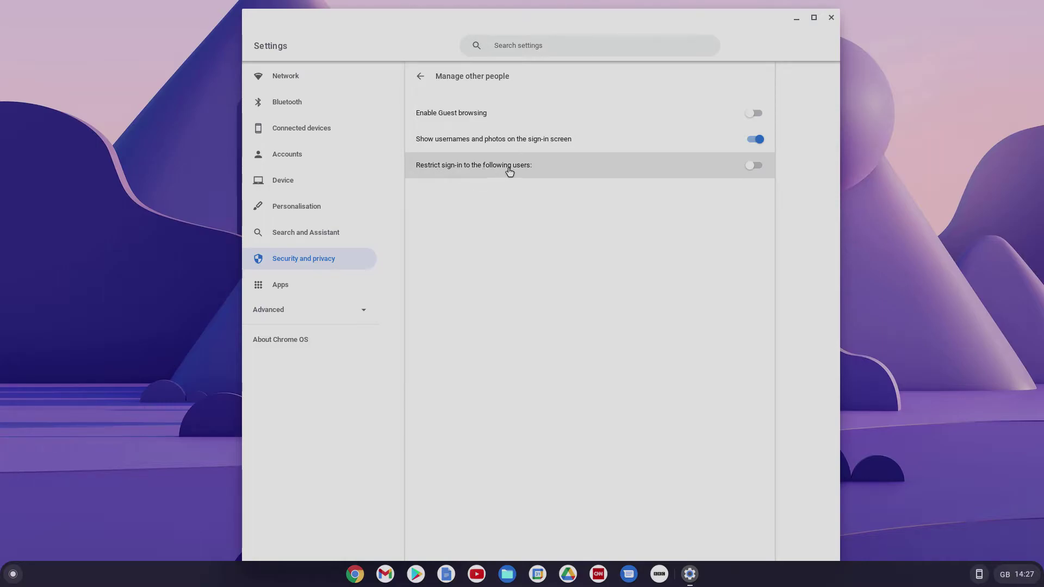
left_click(757, 166)
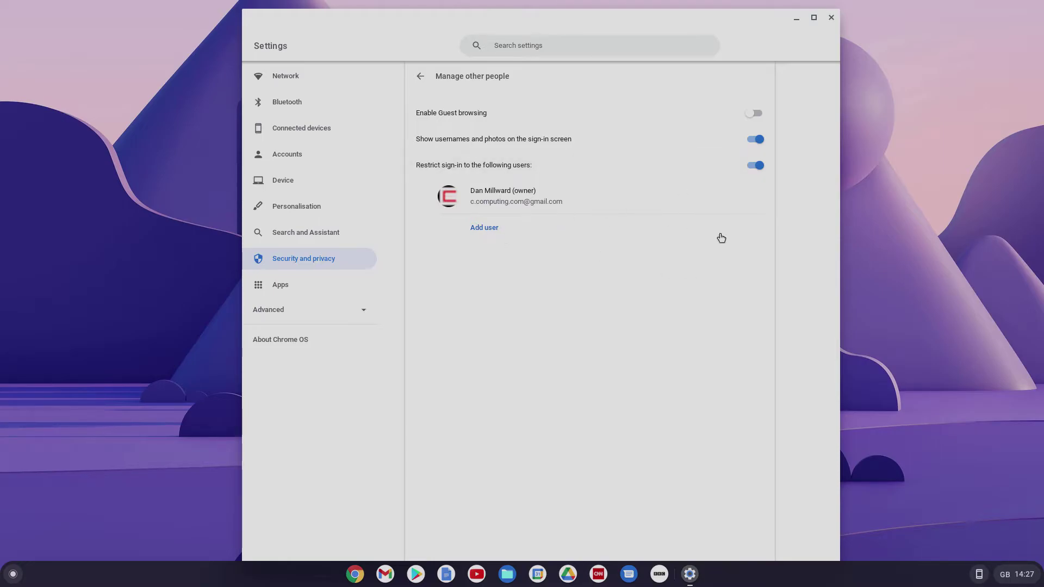
left_click(831, 18)
Step: Lock and sign out to confirm guest browsing is gone from the sign-in screen
left_click(1016, 574)
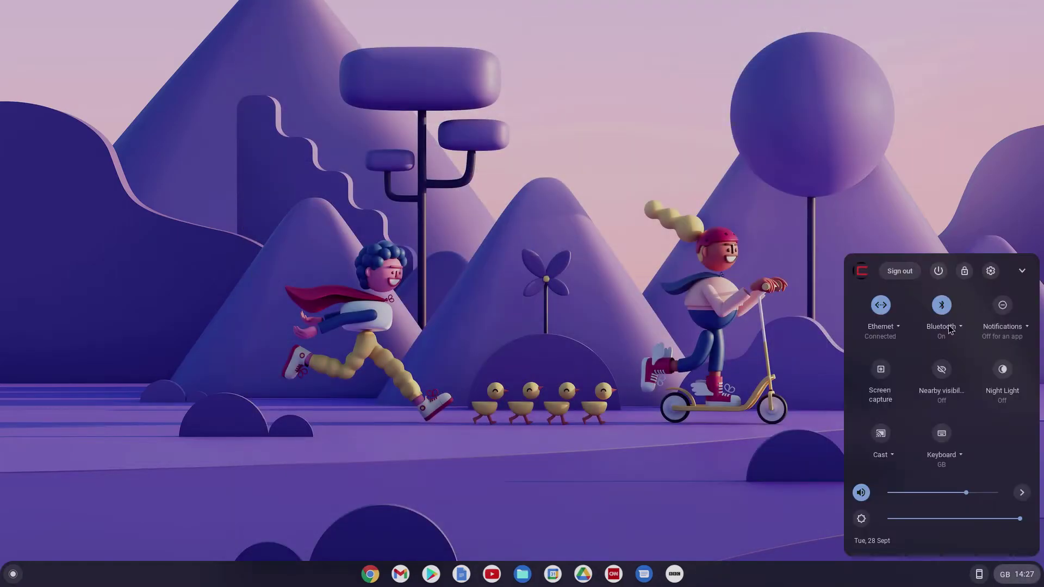
left_click(965, 270)
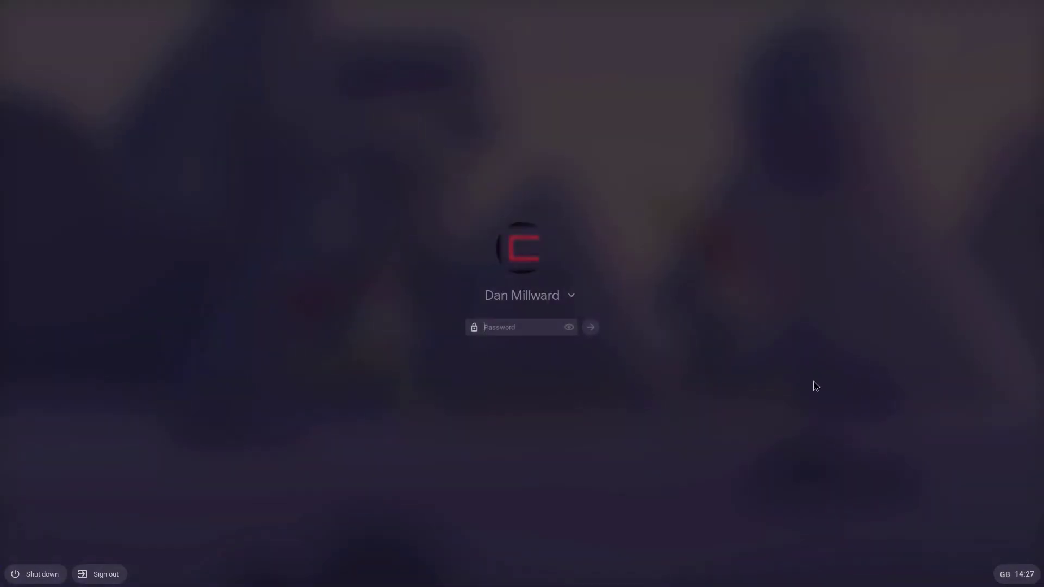
left_click(87, 574)
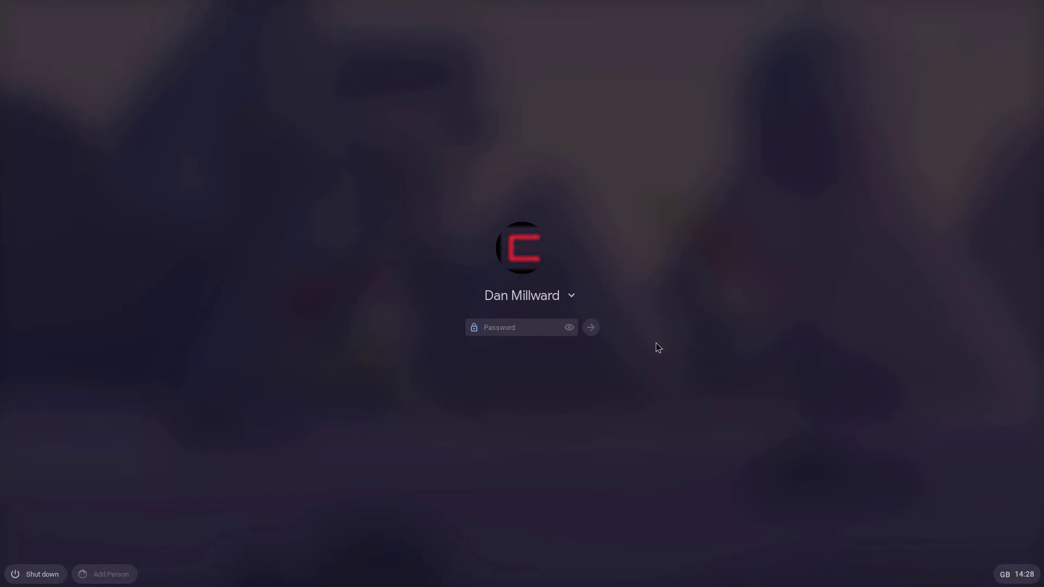
Step: Sign back in with the password and close the reopened browser window
type("pa")
key("Return")
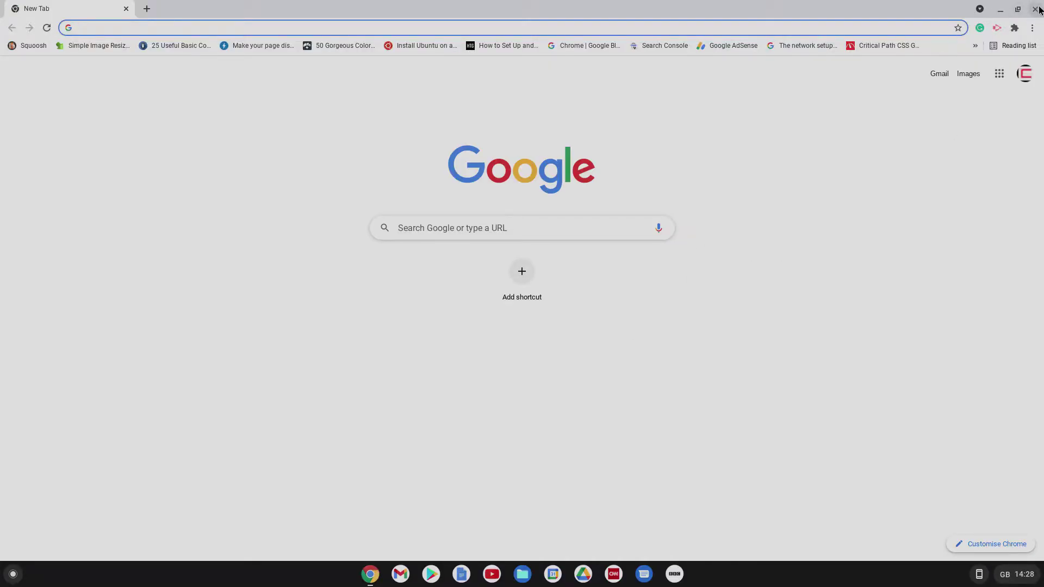
left_click(1036, 8)
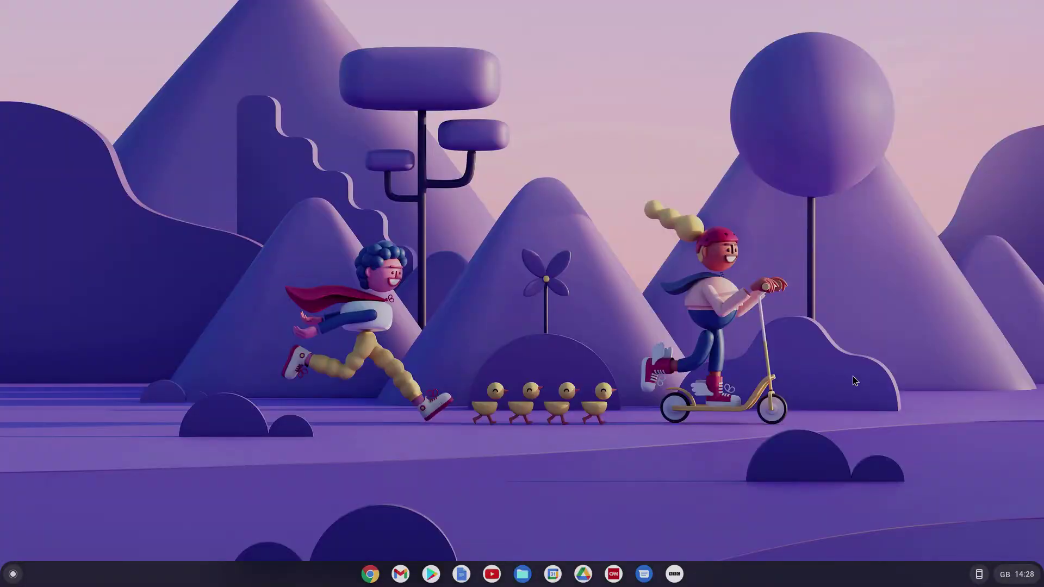
Step: Open Settings at Security and privacy > Manage other people
left_click(1017, 575)
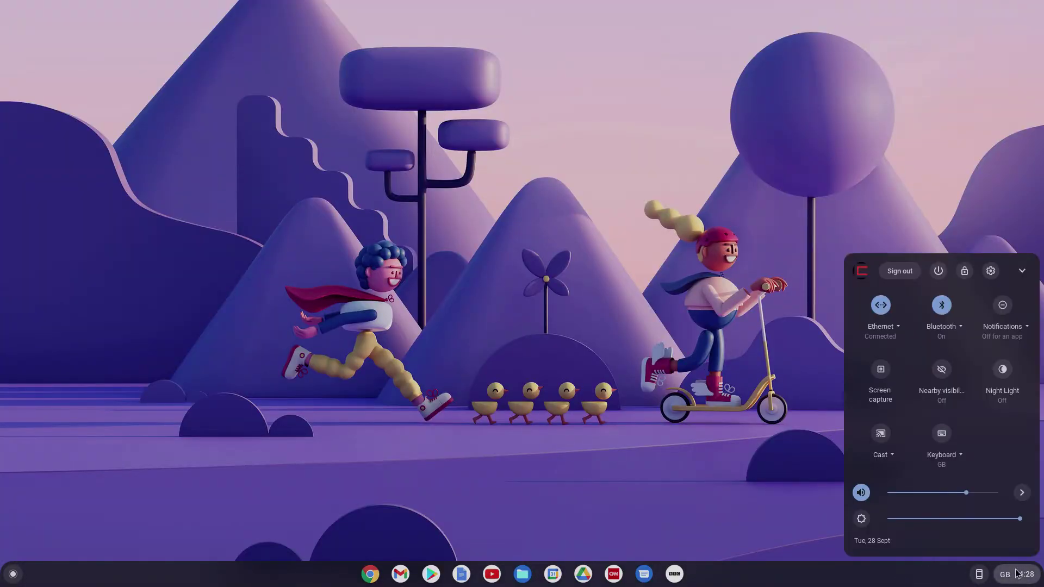
left_click(992, 272)
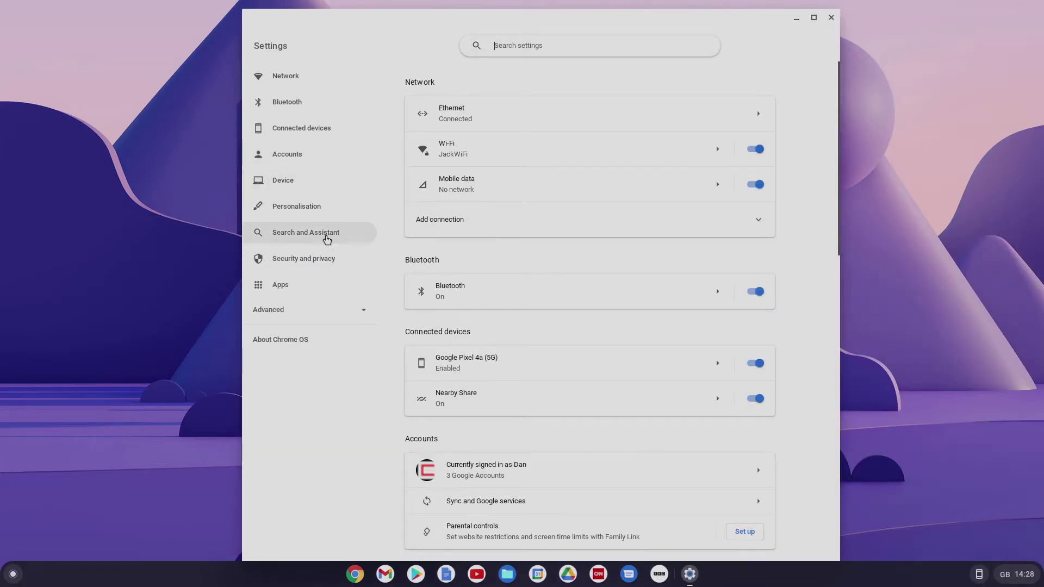
left_click(314, 264)
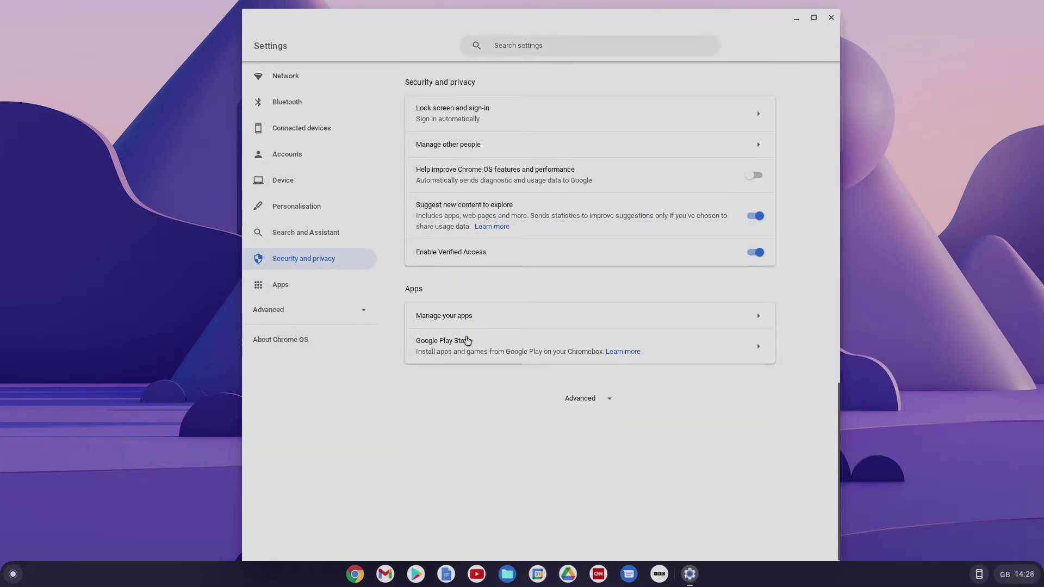
left_click(494, 155)
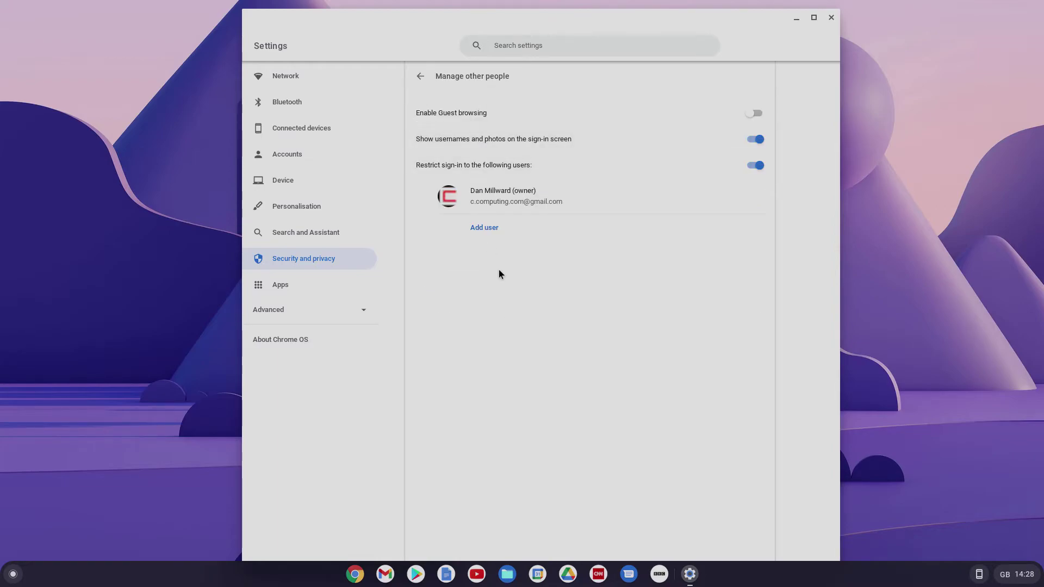
Step: Add a second allowed user by entering their Gmail address
left_click(483, 229)
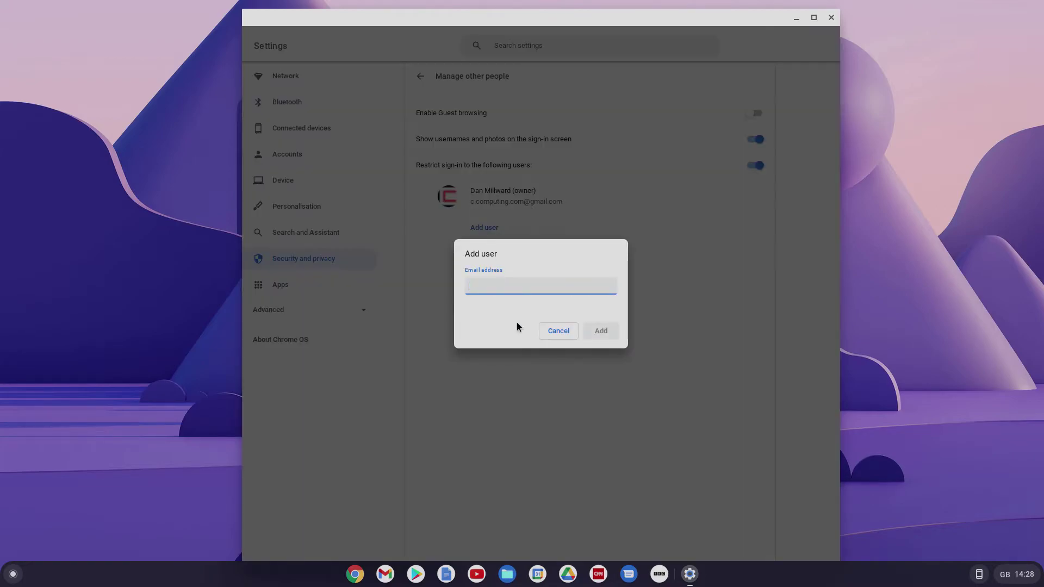
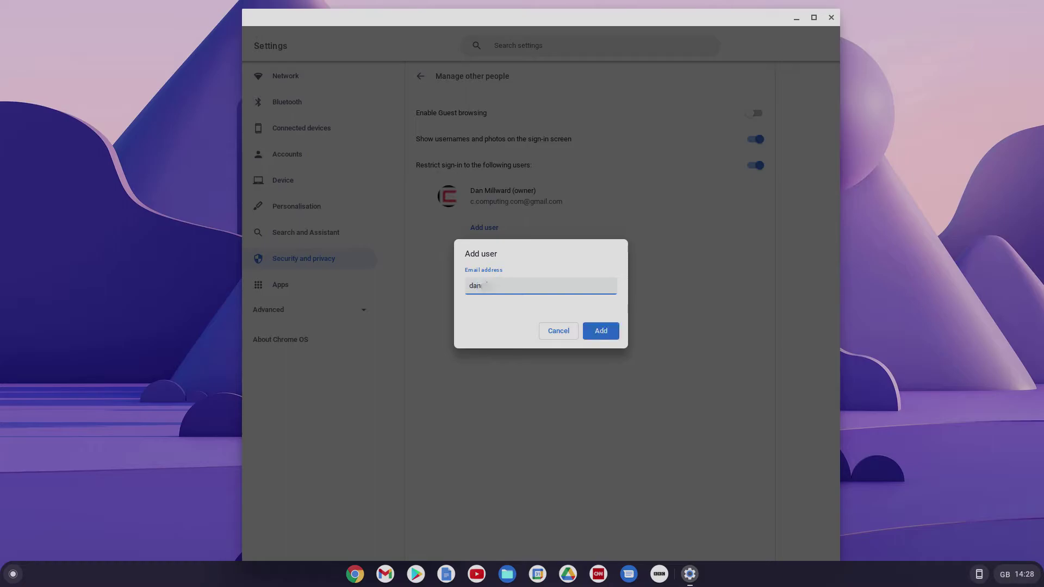
left_click(604, 333)
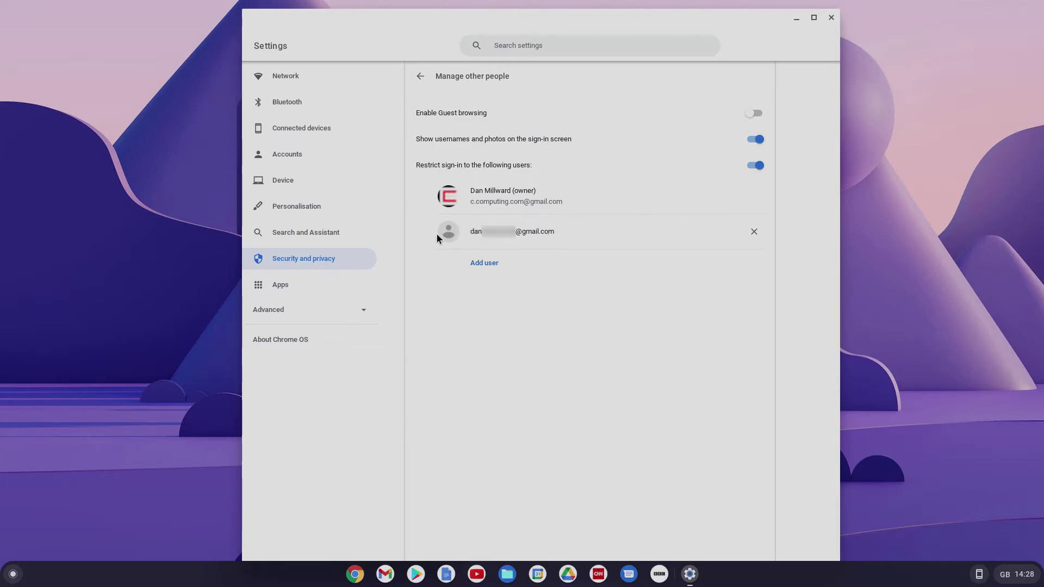
Step: Close Settings, lock the owner's session and sign out to the sign-in screen
left_click(833, 18)
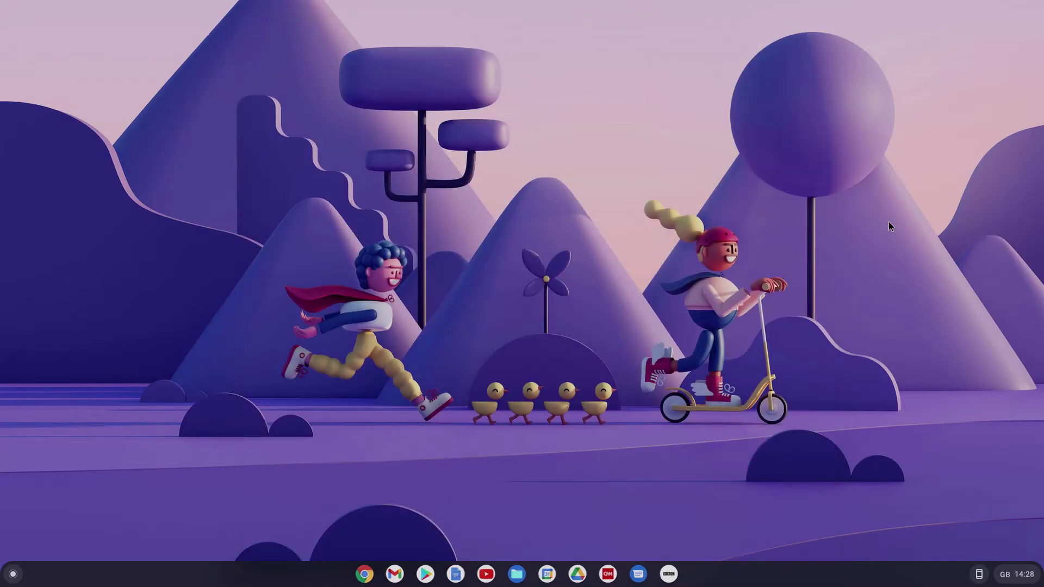
left_click(1016, 574)
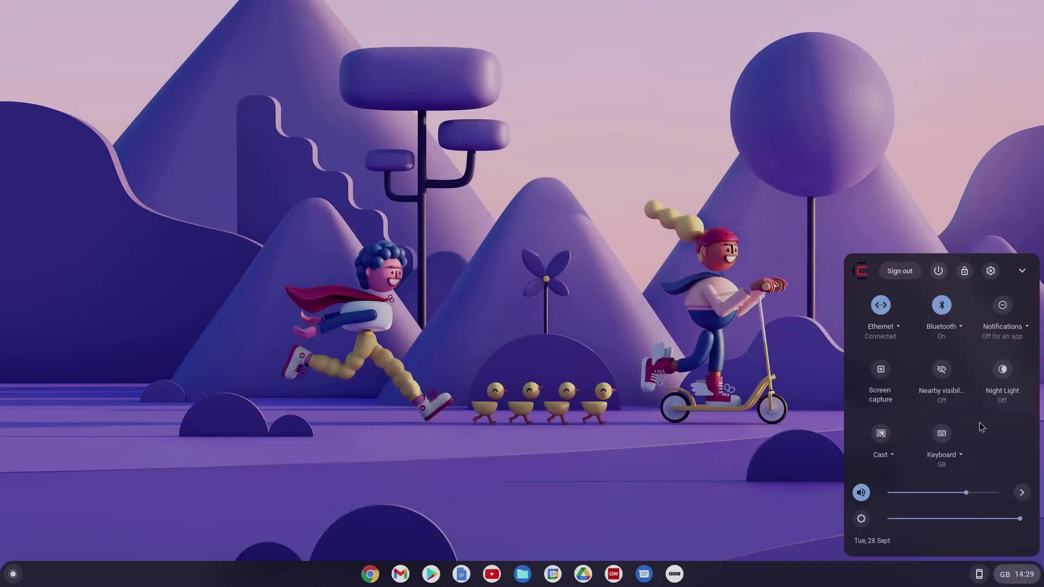
left_click(965, 271)
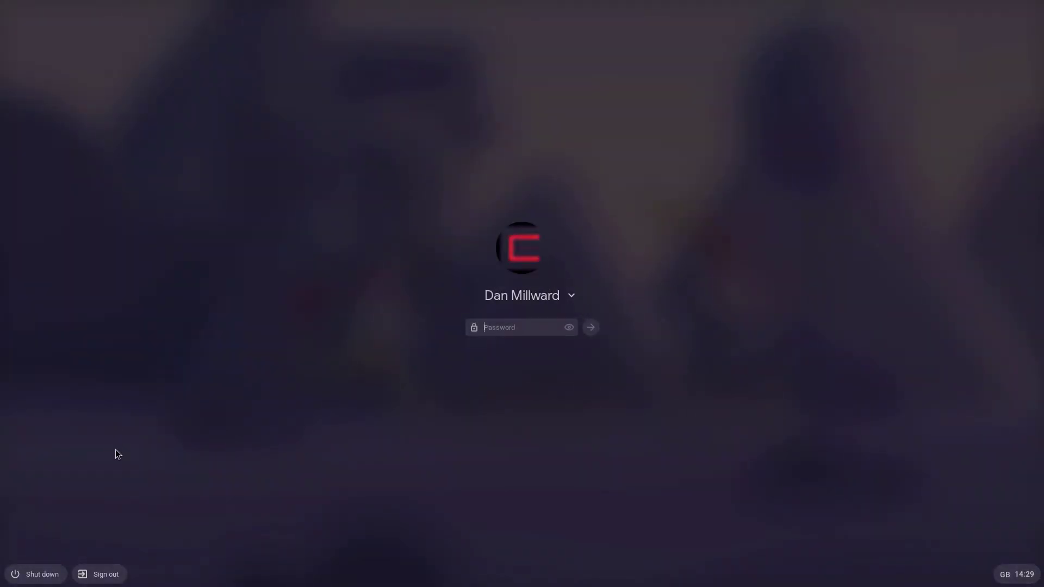
left_click(76, 574)
Step: Try adding a person with an unlisted Gmail address and dismiss the not-authorised warning
left_click(116, 575)
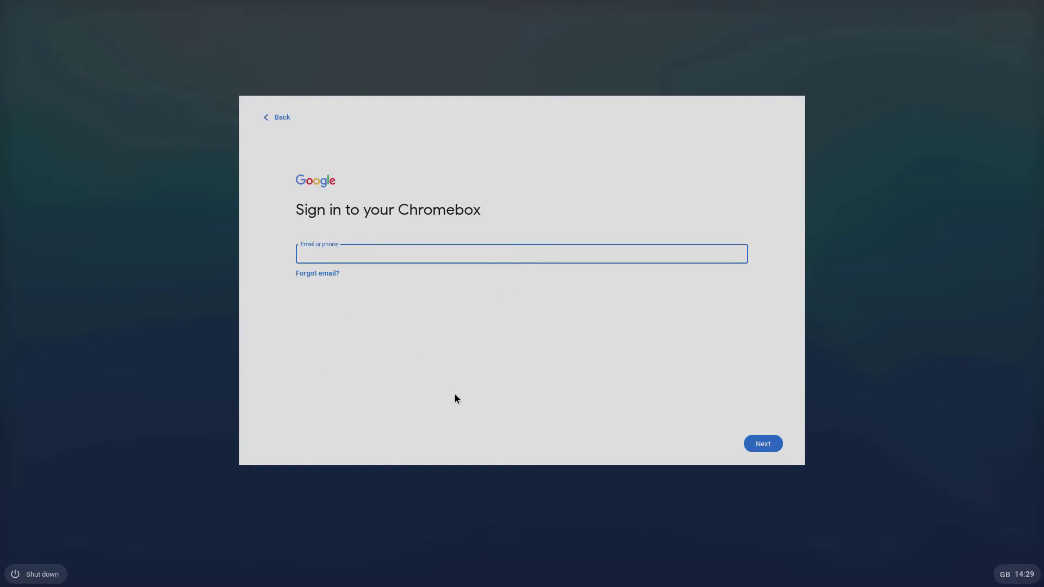
left_click(753, 440)
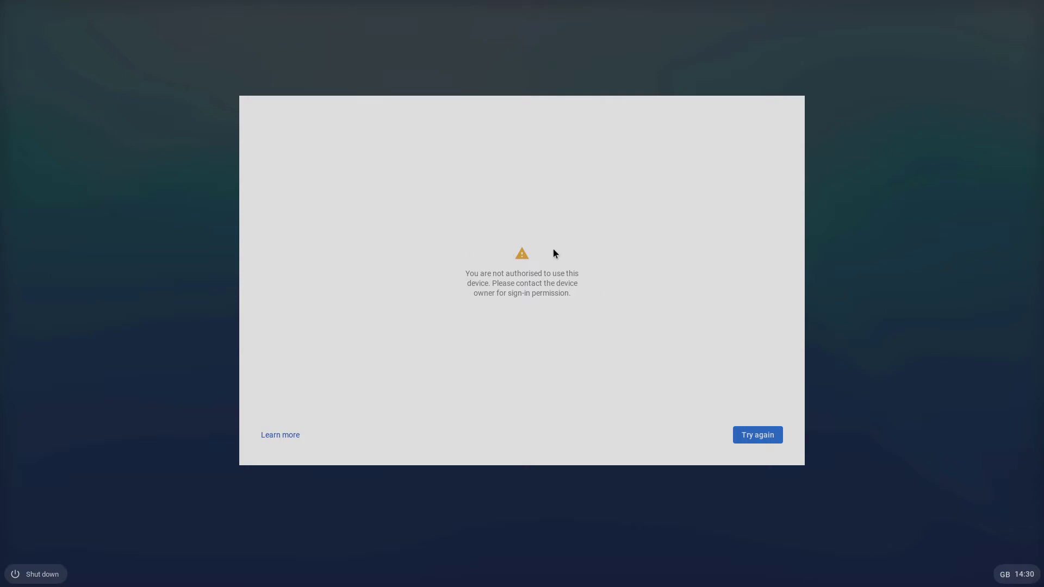
left_click(758, 435)
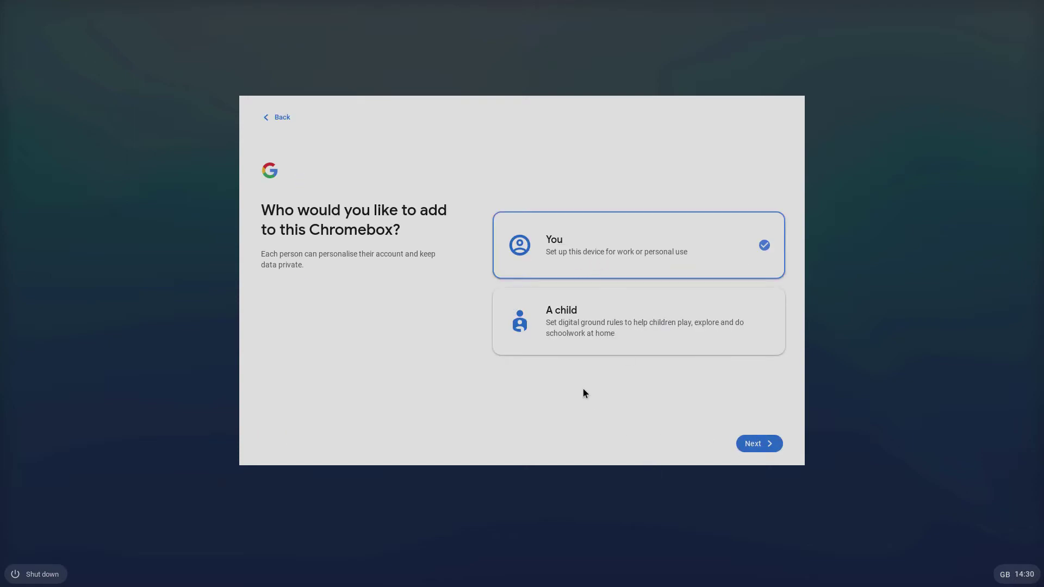
Step: Add the allowed second account as a personal-use person and sign it in
left_click(761, 445)
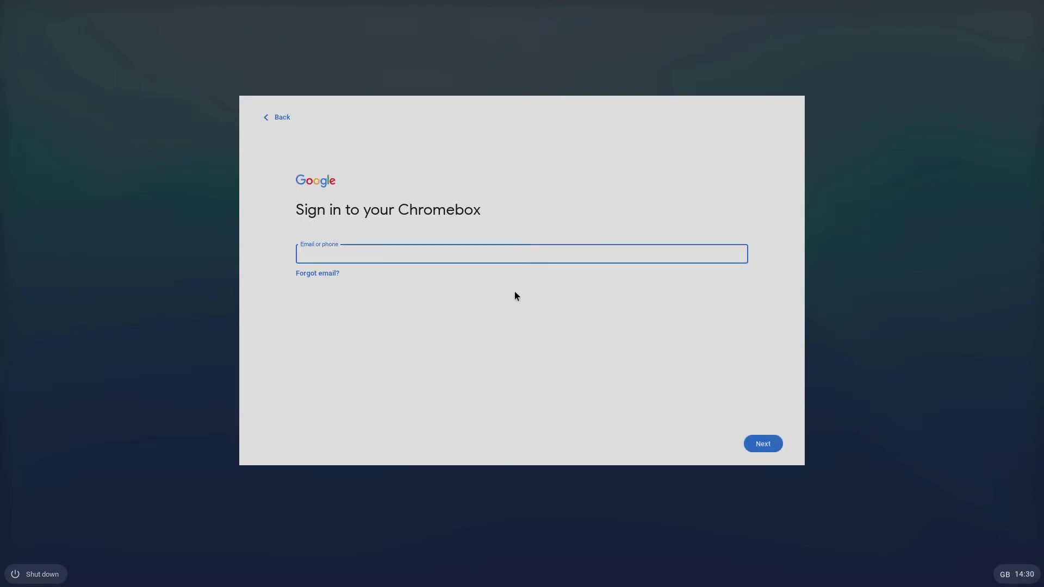
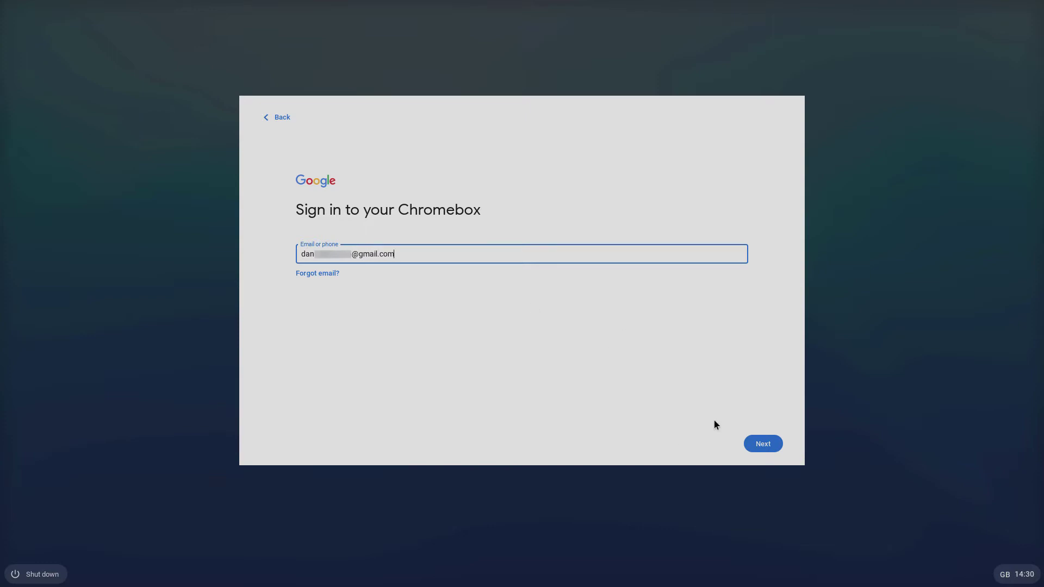
left_click(755, 445)
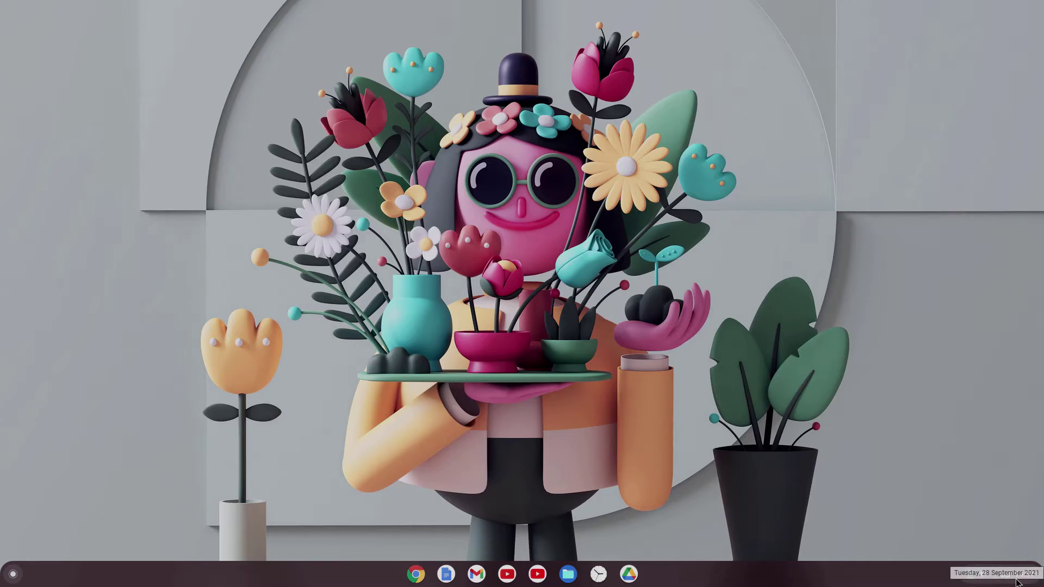
Step: Lock the second user's session and sign it out
left_click(1018, 582)
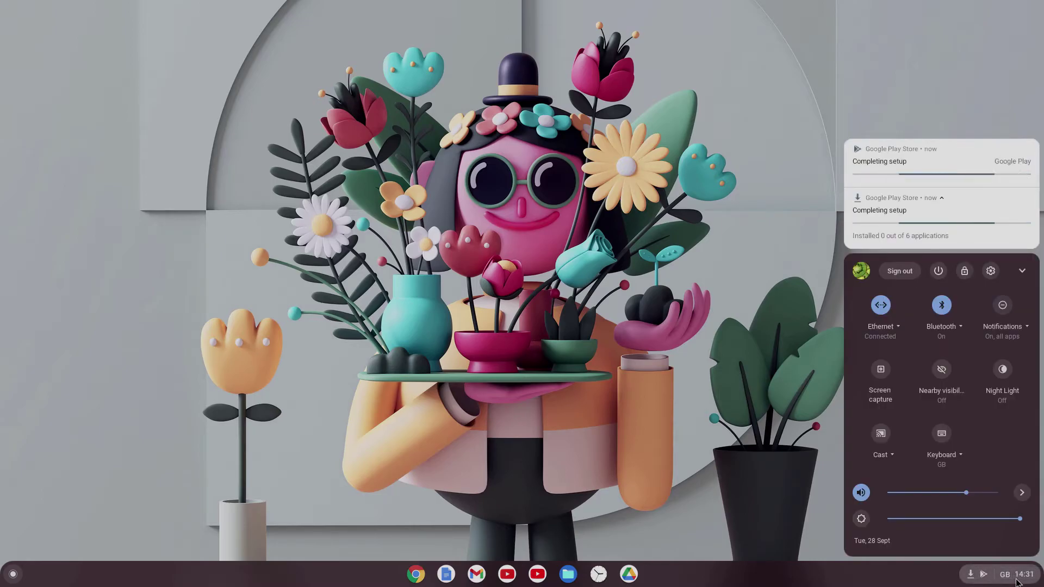
left_click(965, 271)
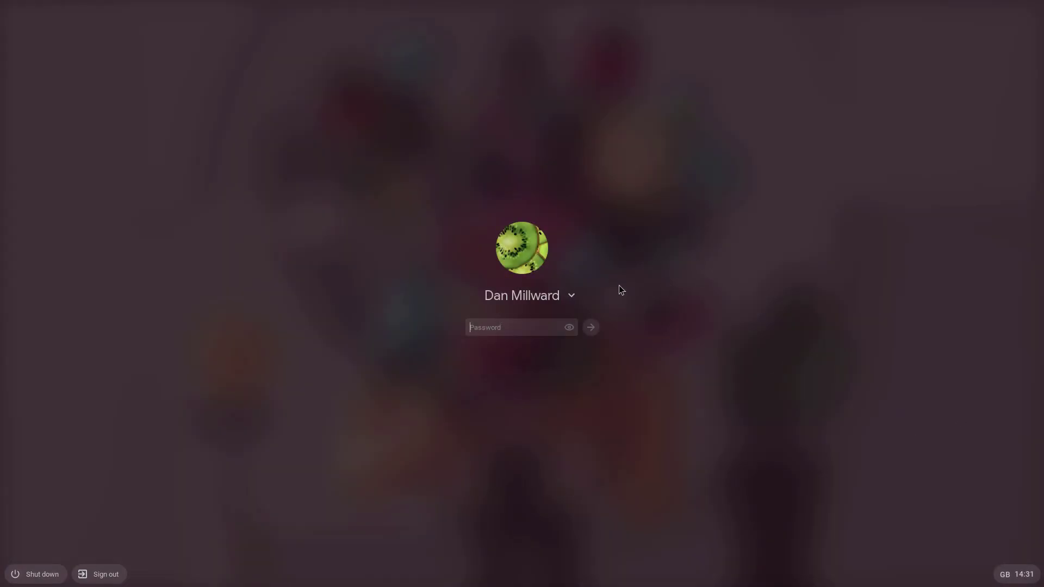
left_click(103, 575)
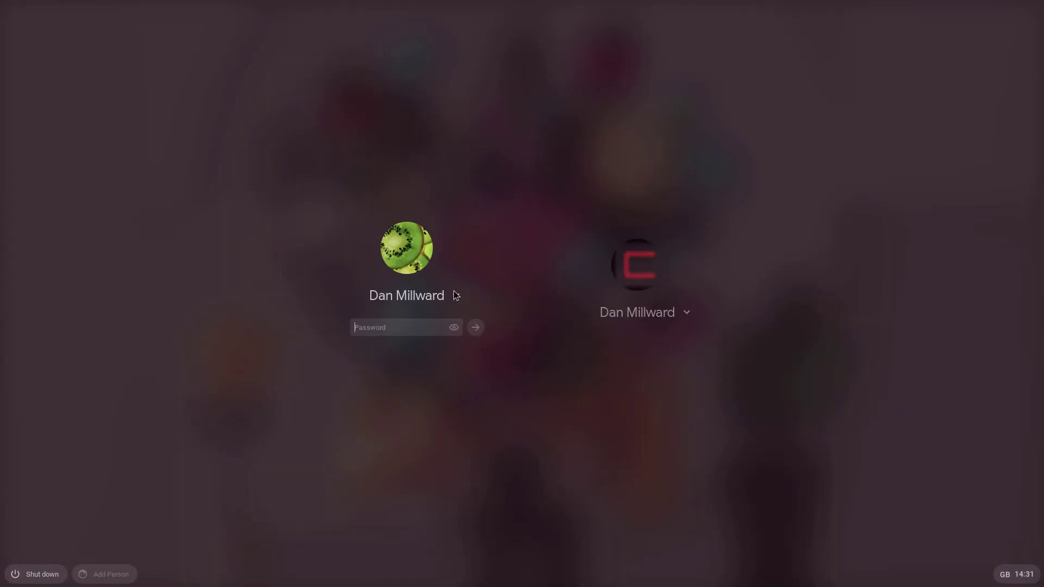
Step: Sign back in as the owner with the account password, then bring up Quick Settings
mouse_move(475, 292)
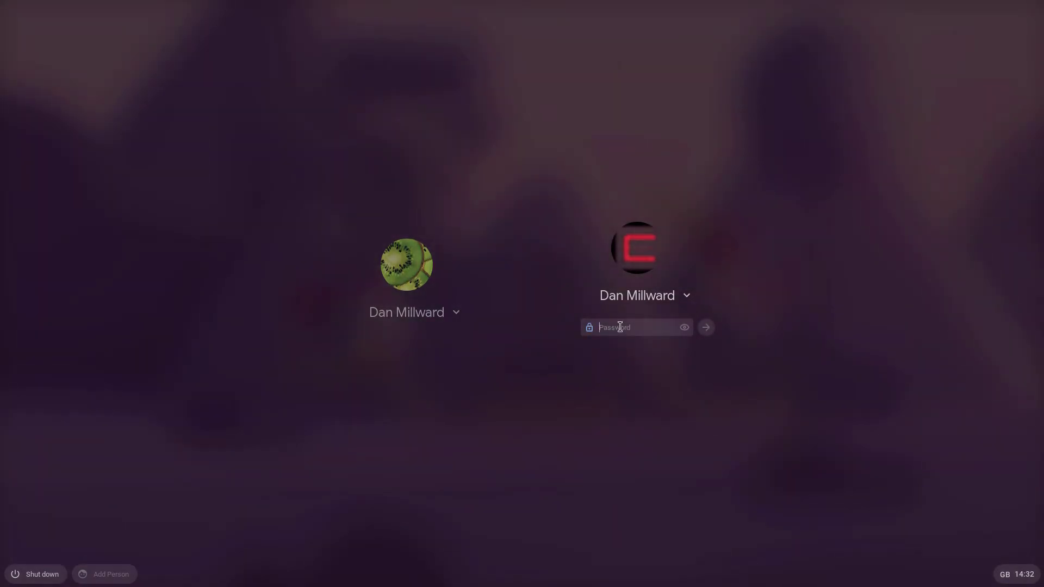
type("************")
key("Return")
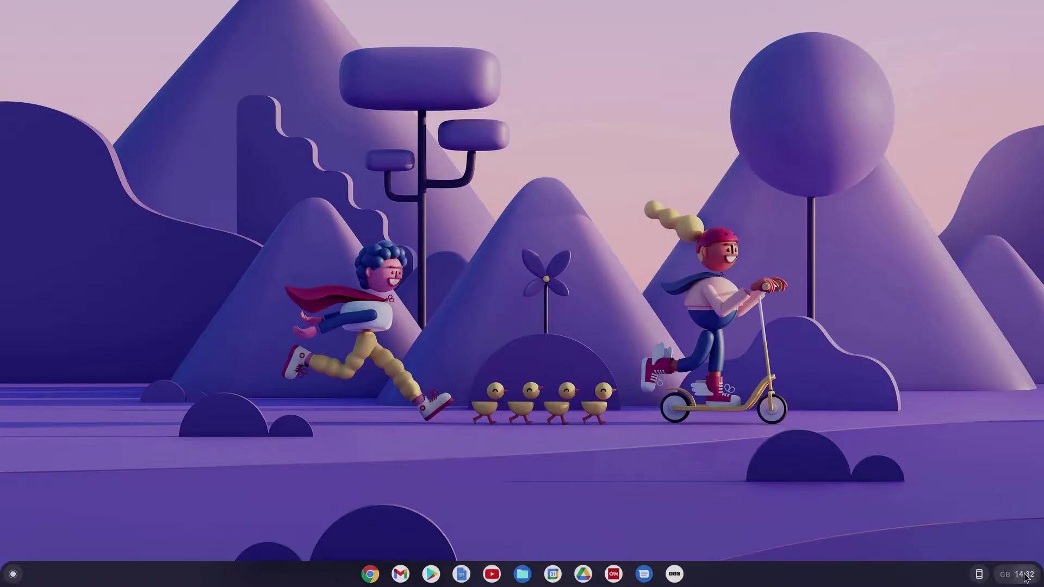
left_click(1017, 575)
Step: Remove the second account under Manage other people, close Settings, and open a new Chrome window
left_click(992, 273)
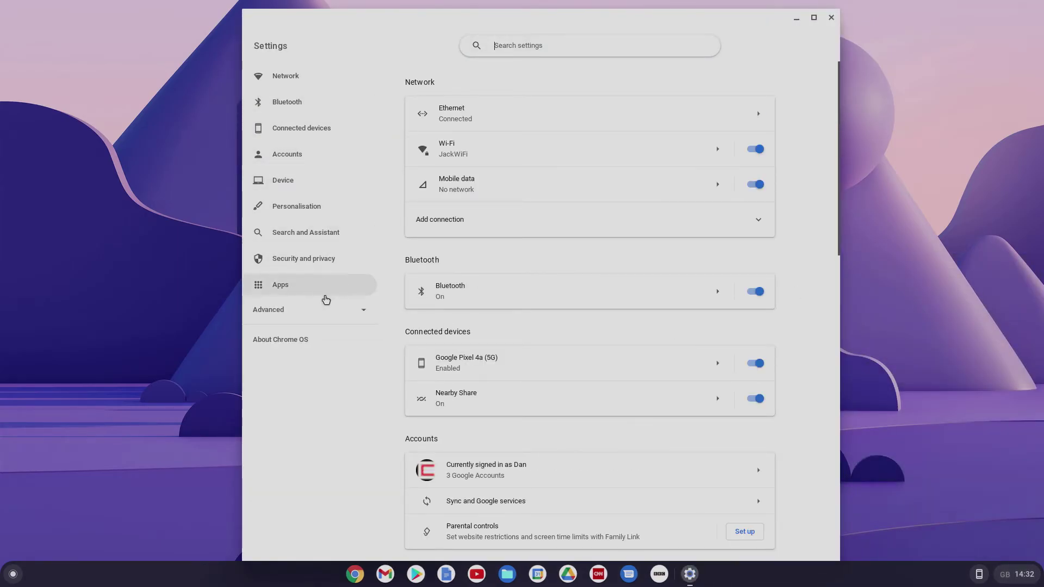
left_click(314, 260)
left_click(492, 151)
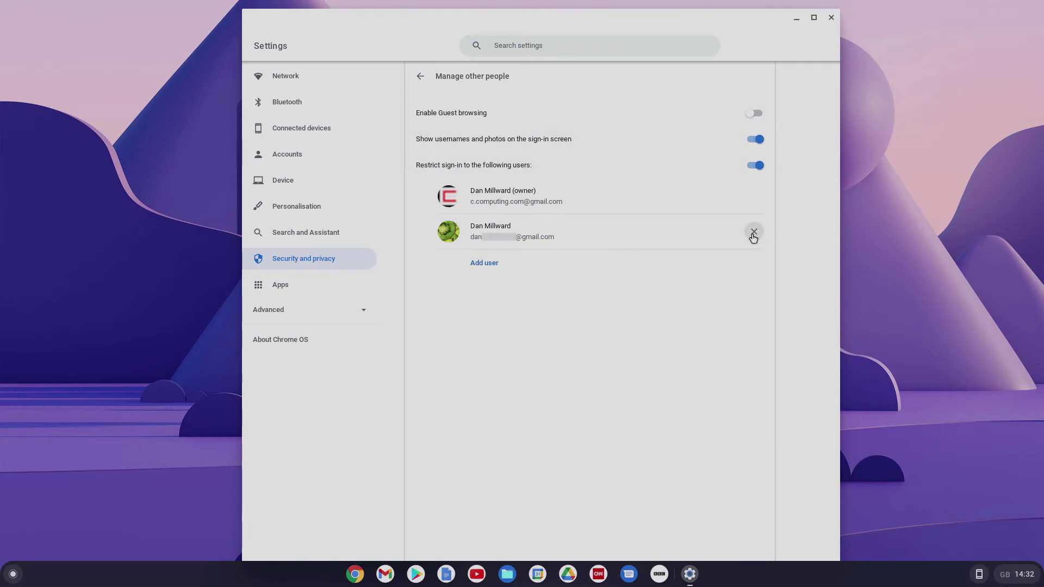
left_click(753, 233)
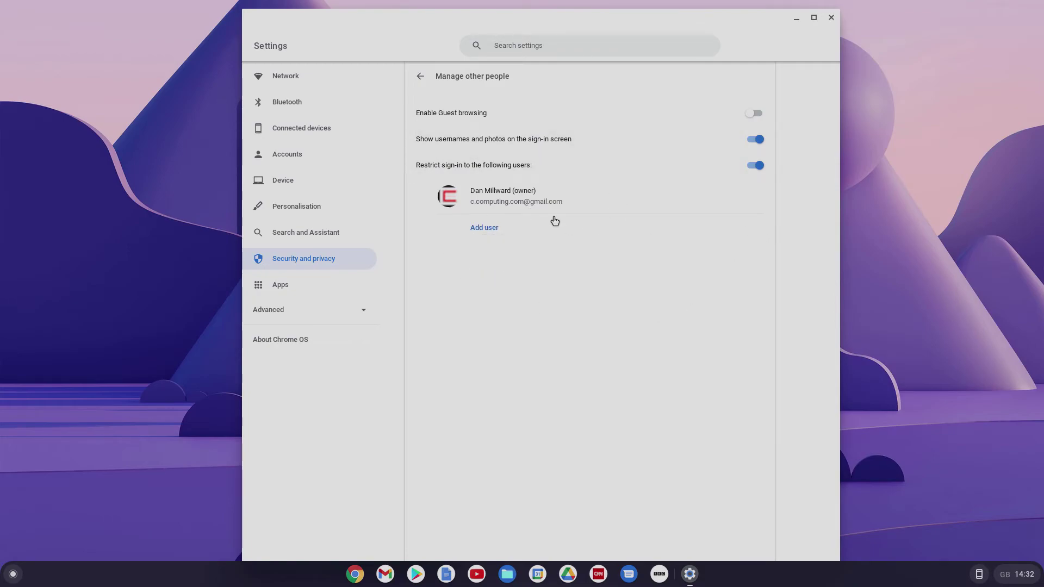
left_click(832, 18)
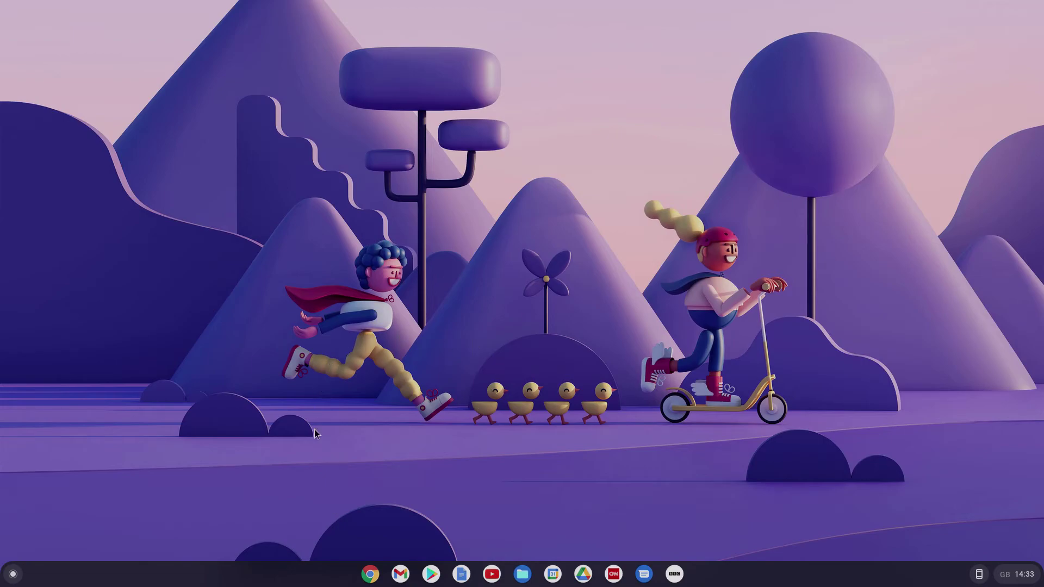
left_click(372, 578)
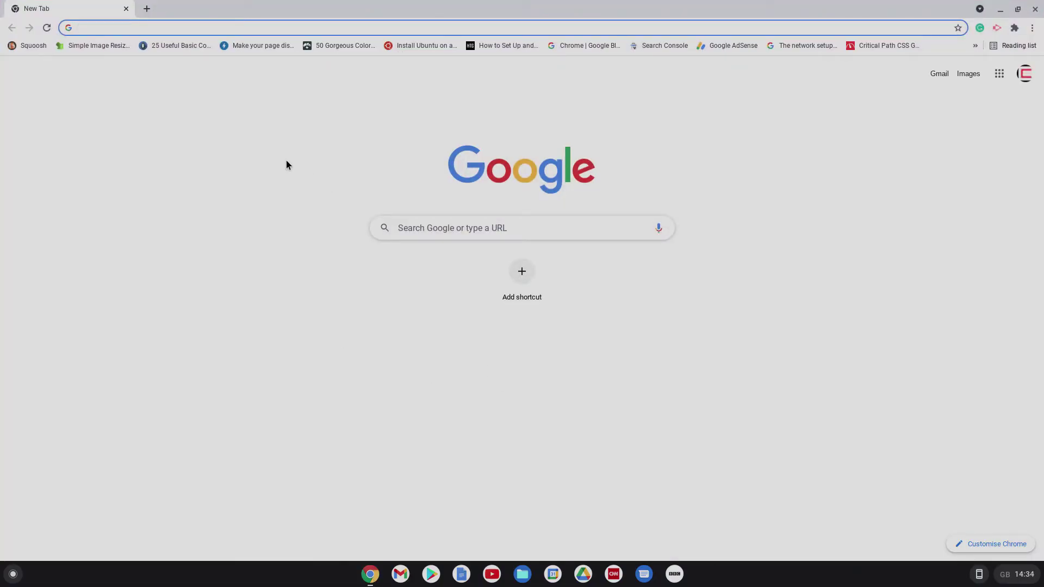
left_click(1028, 81)
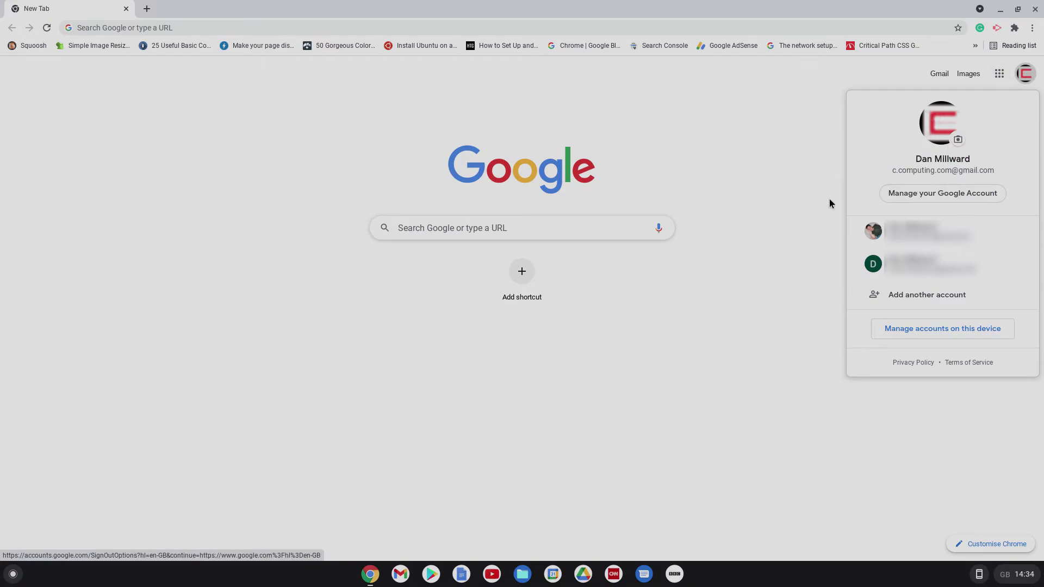
left_click(960, 197)
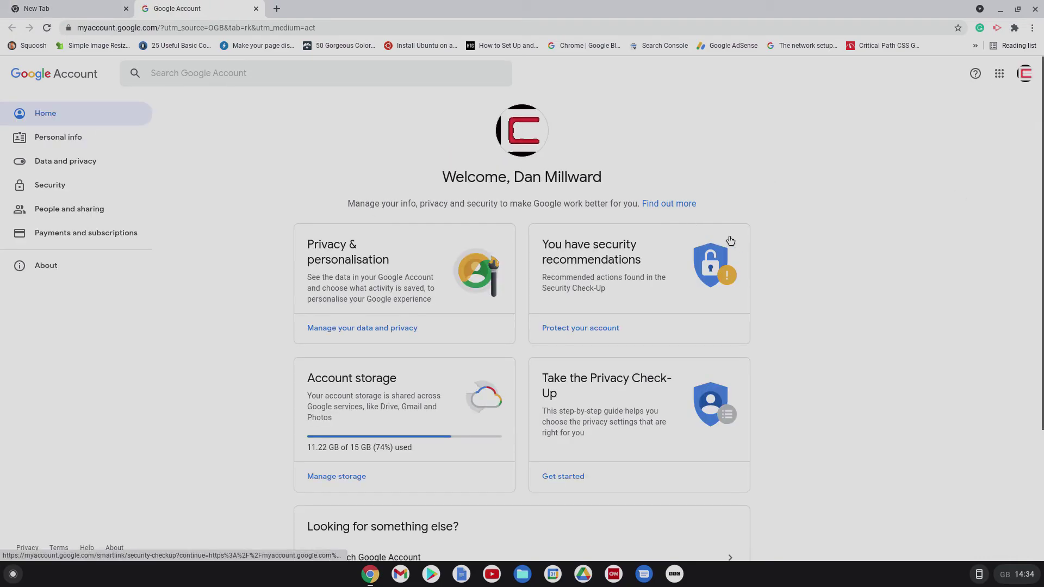
Step: Go to the Security page and find the Your devices card listing the Chromebox, Pixel 4a (5G) and Chromebook
left_click(59, 191)
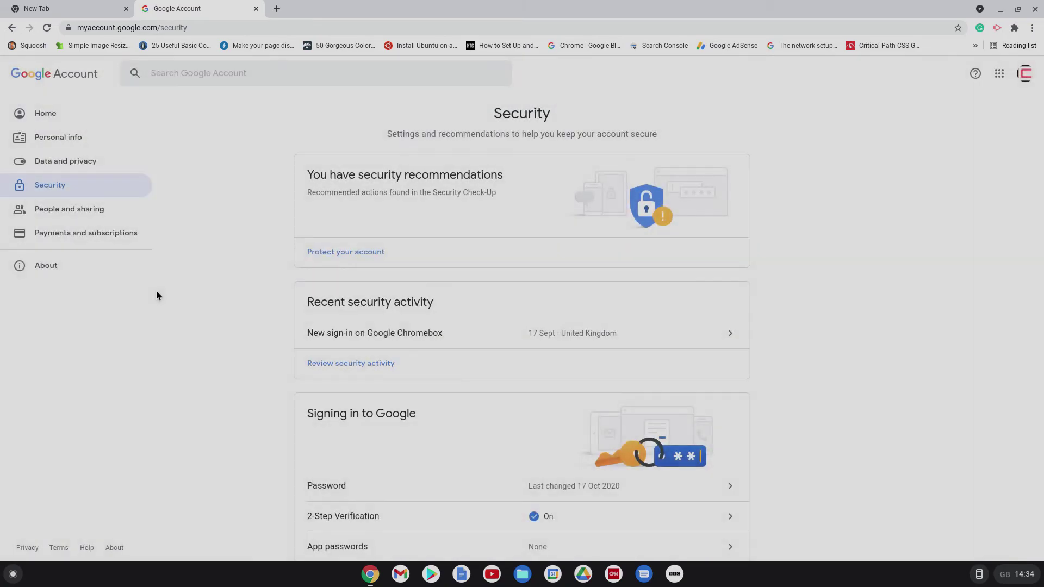
scroll(748, 328, "down", 1)
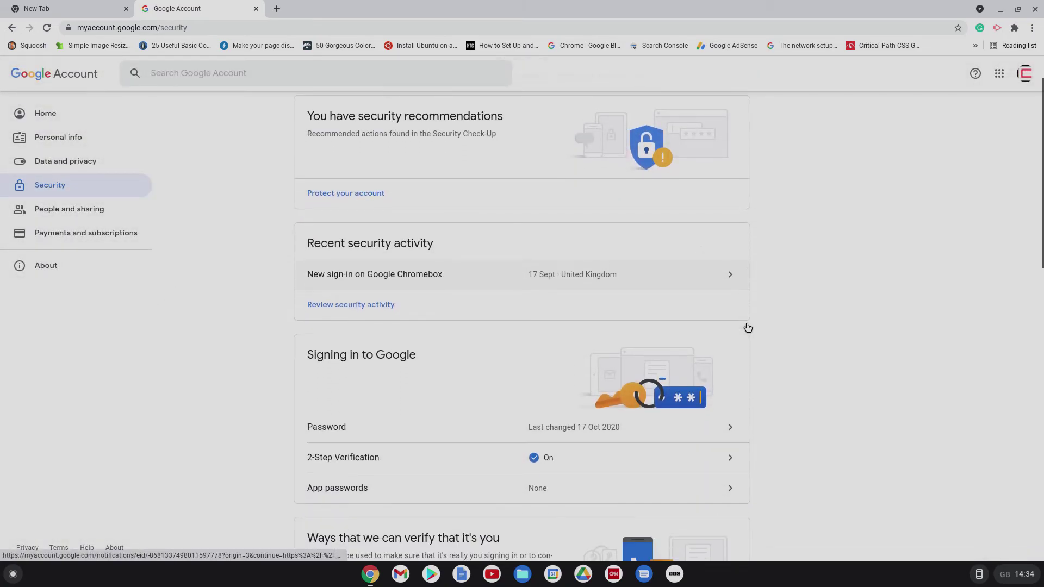
scroll(748, 327, "down", 6)
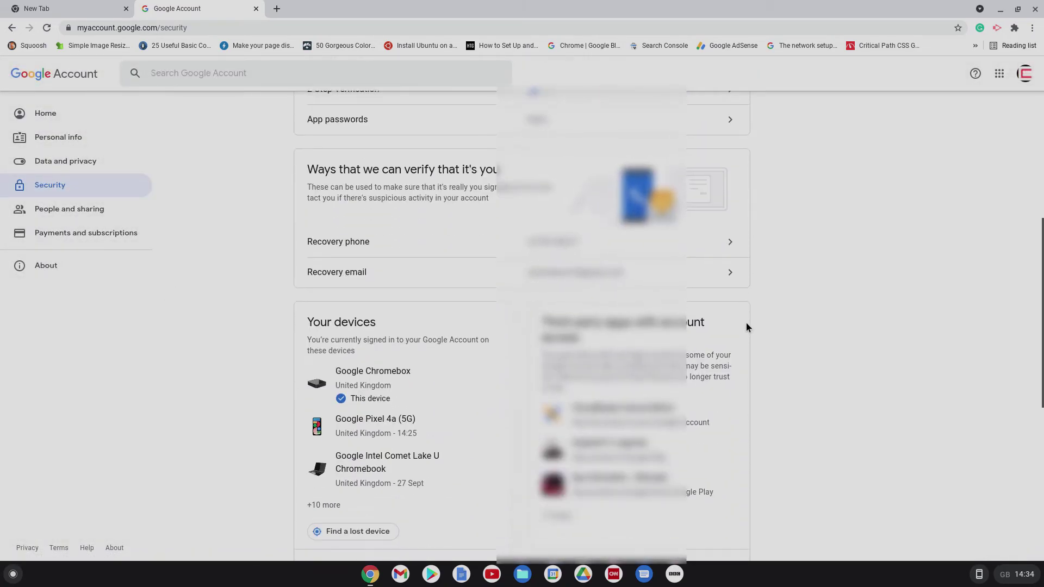
scroll(746, 327, "down", 2)
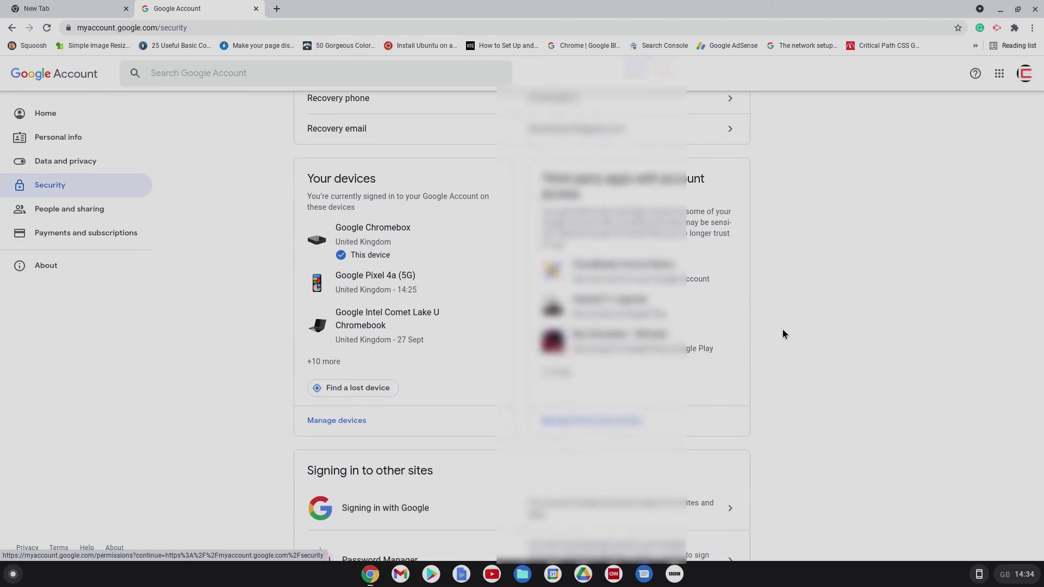
scroll(792, 331, "up", 1)
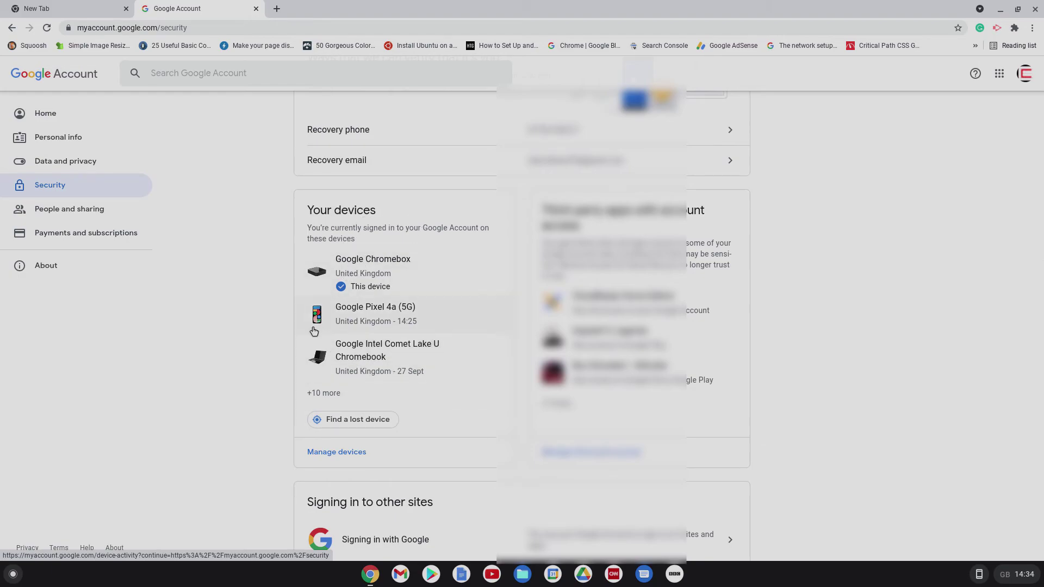
Step: Open the full Your devices list of every signed-in device
left_click(354, 454)
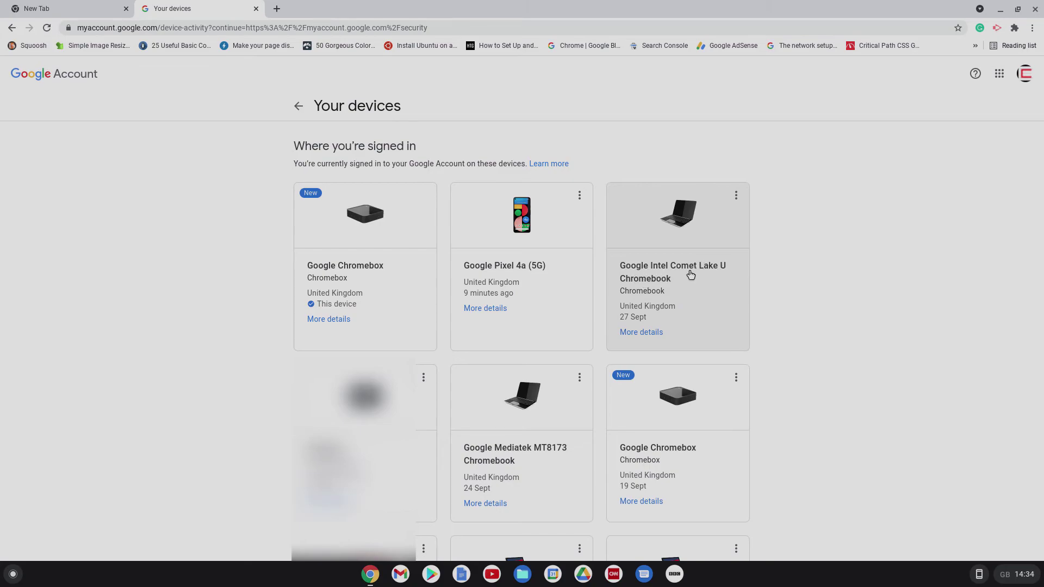
scroll(691, 276, "down", 1)
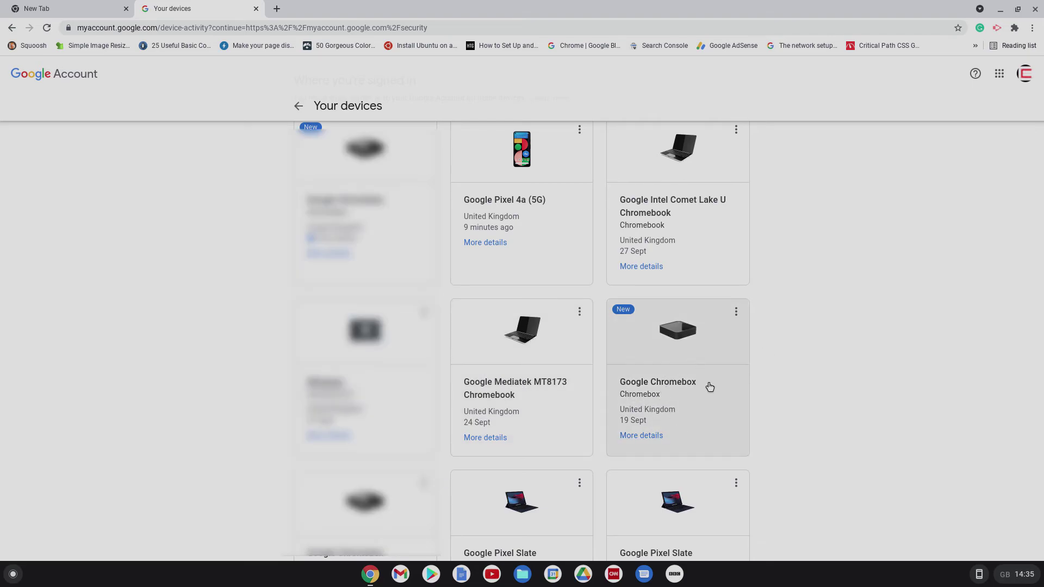
scroll(718, 398, "up", 1)
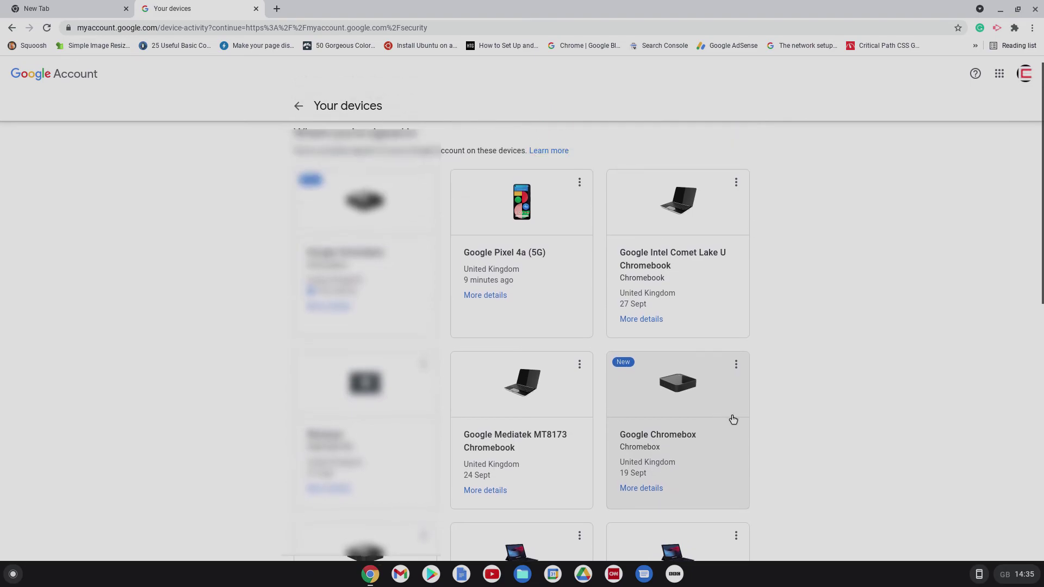
scroll(733, 419, "down", 2)
scroll(733, 420, "down", 1)
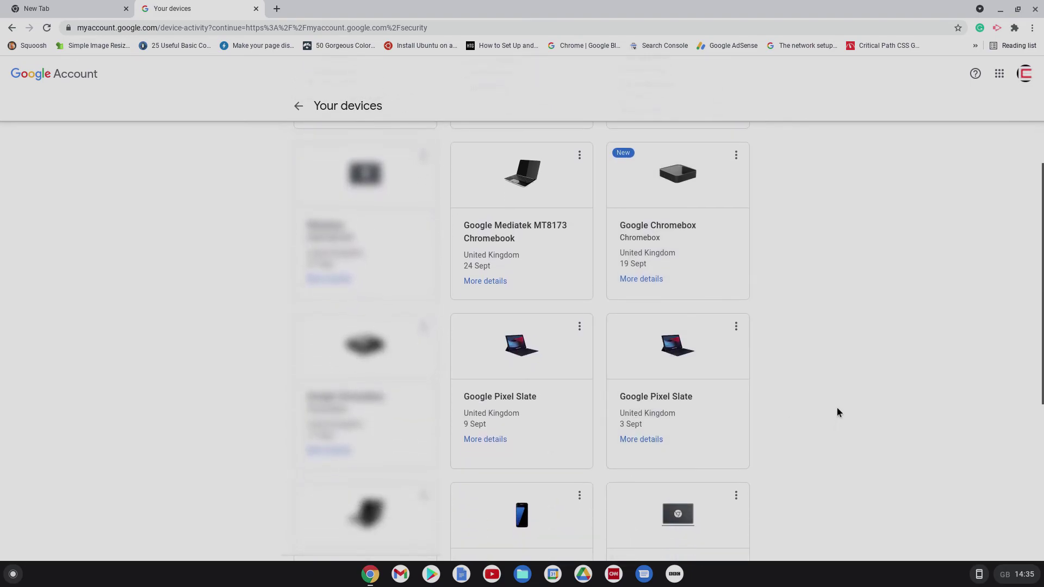
scroll(837, 413, "up", 3)
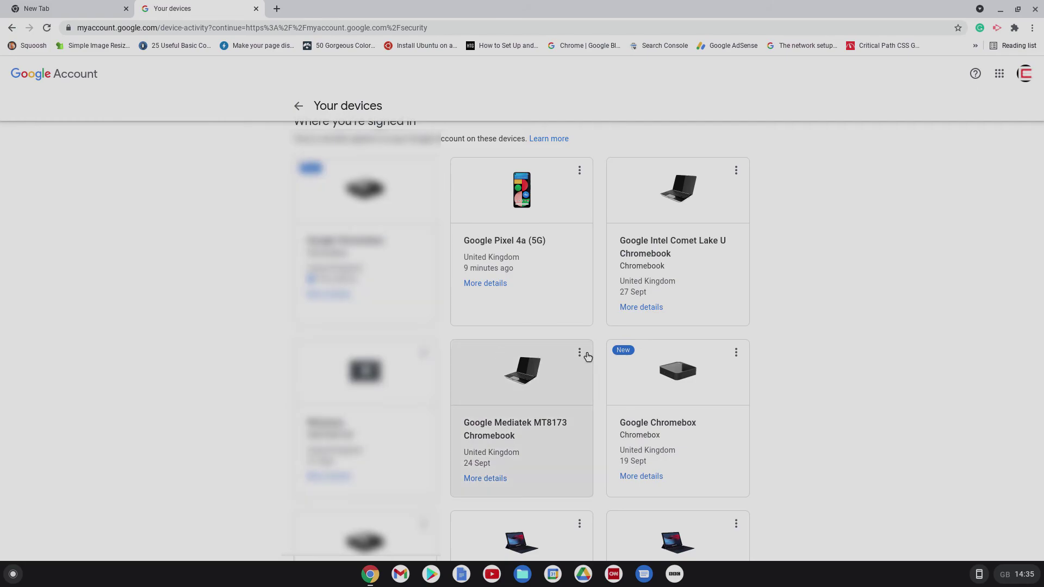
scroll(798, 384, "down", 1)
Step: Scroll down to the Galaxy S7 card and bring up its options menu
scroll(797, 380, "down", 3)
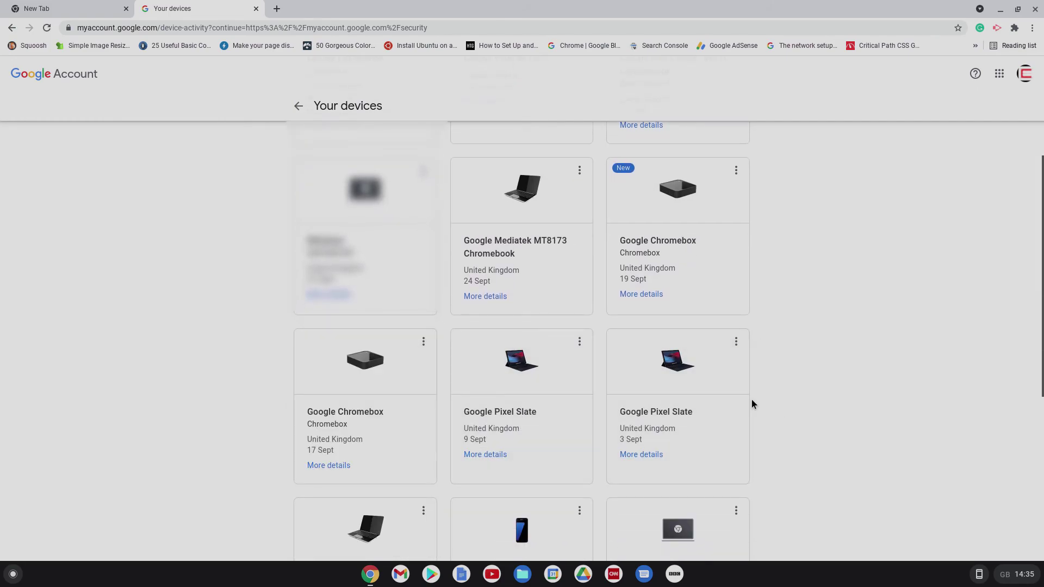
scroll(815, 369, "down", 4)
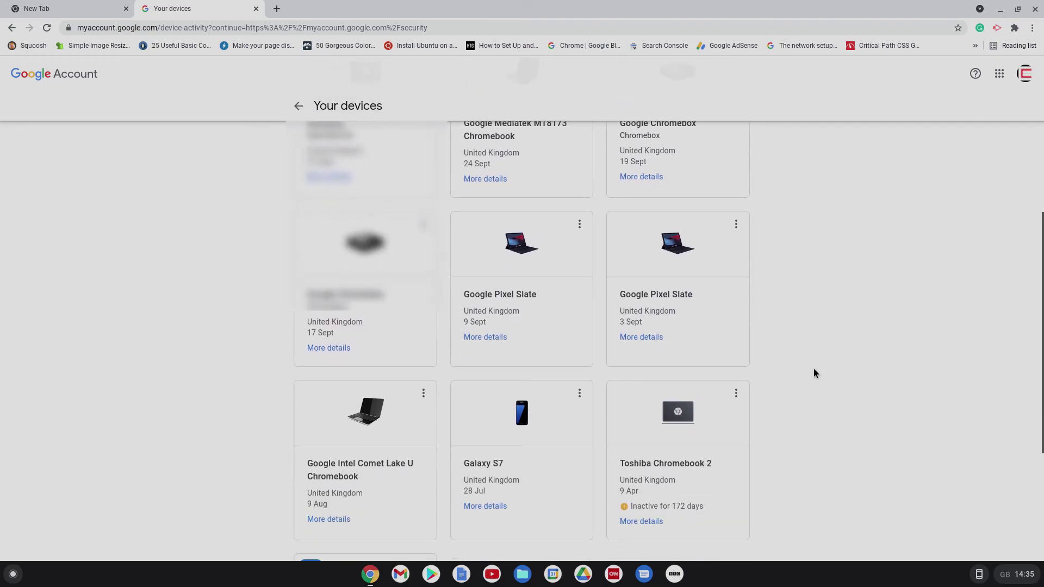
scroll(814, 374, "down", 1)
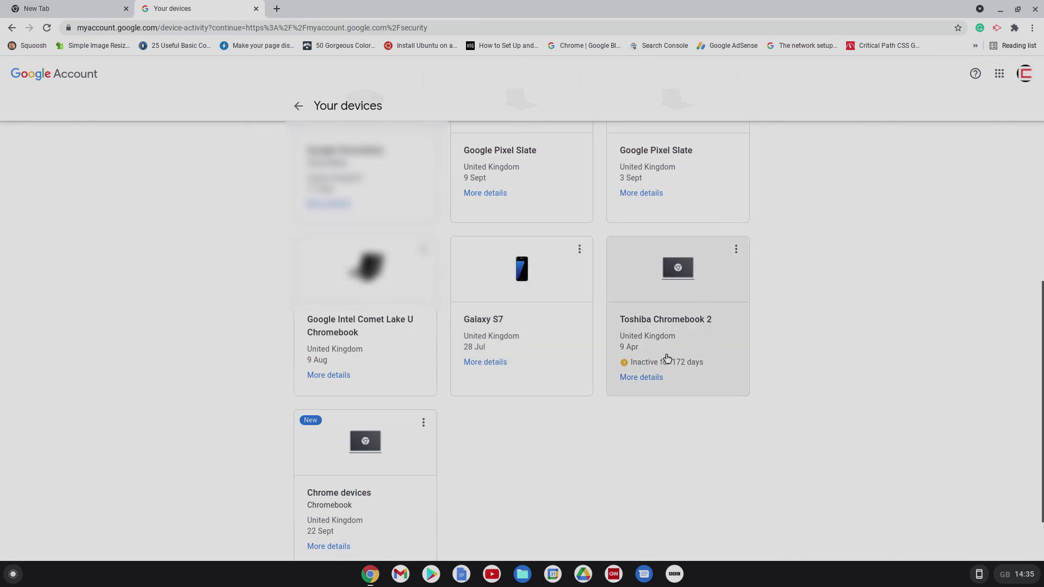
scroll(816, 321, "down", 3)
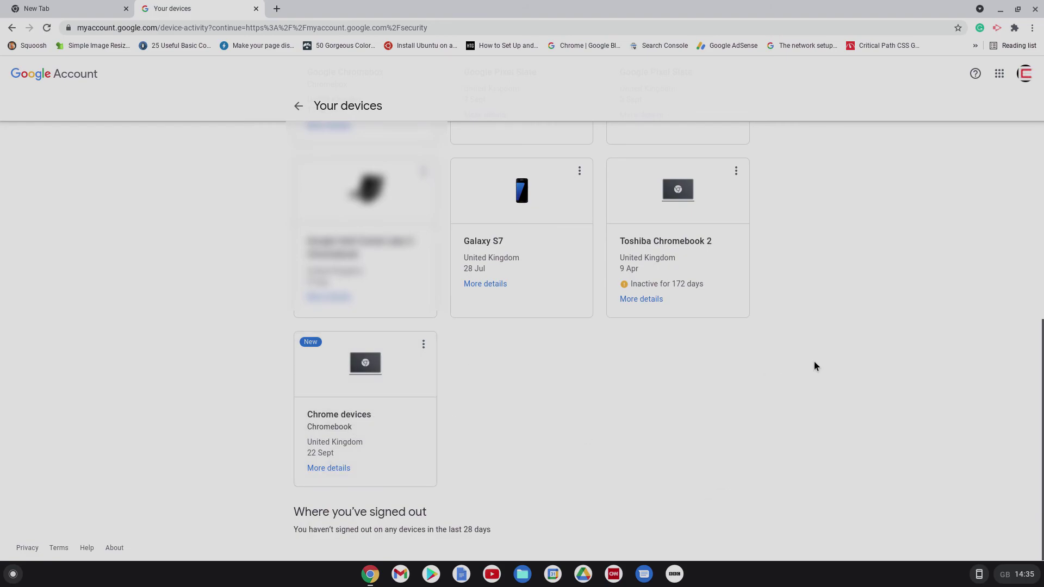
scroll(817, 371, "up", 10)
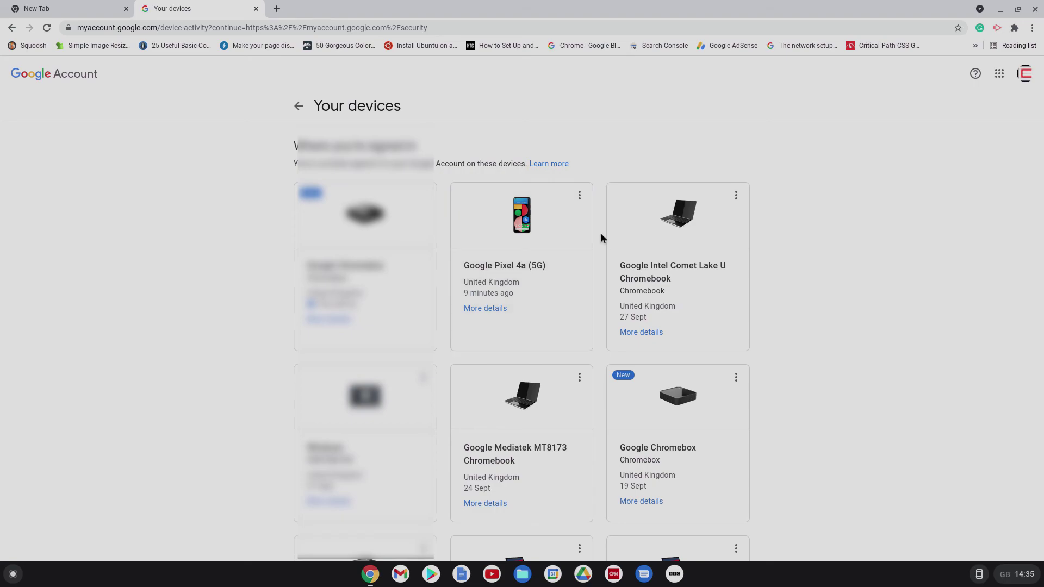
scroll(602, 235, "down", 7)
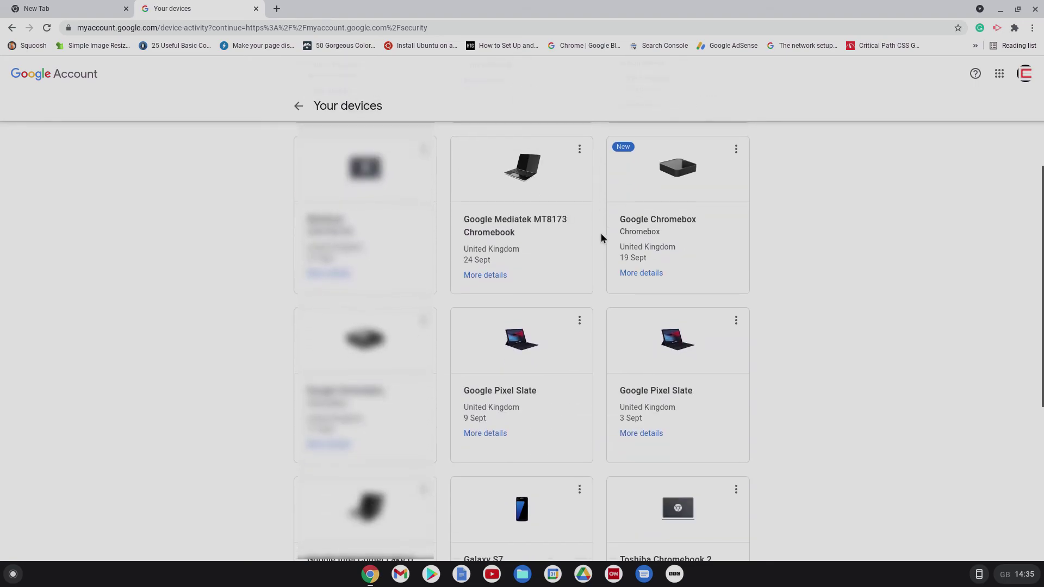
scroll(602, 234, "down", 2)
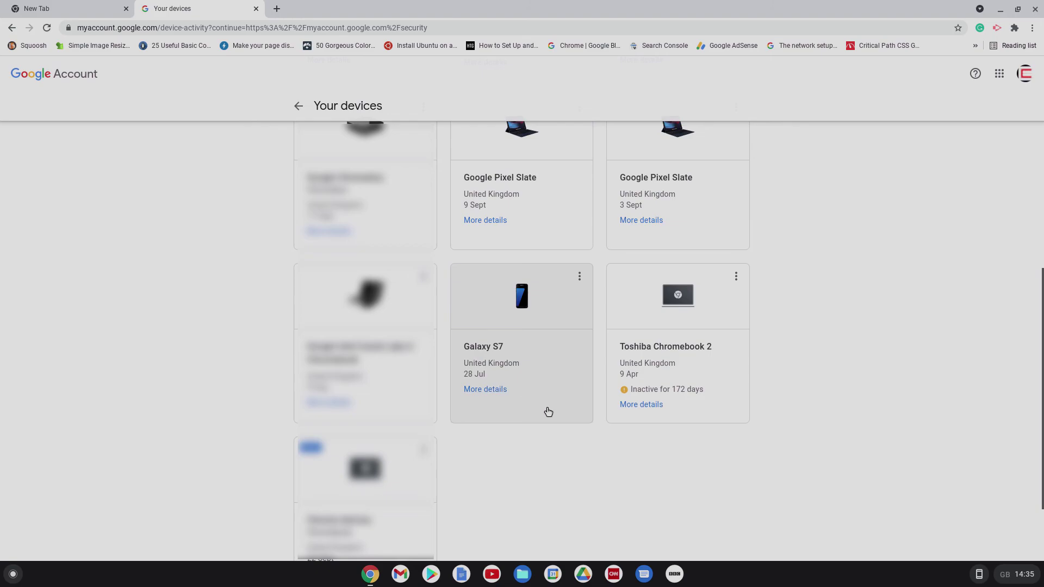
left_click(579, 278)
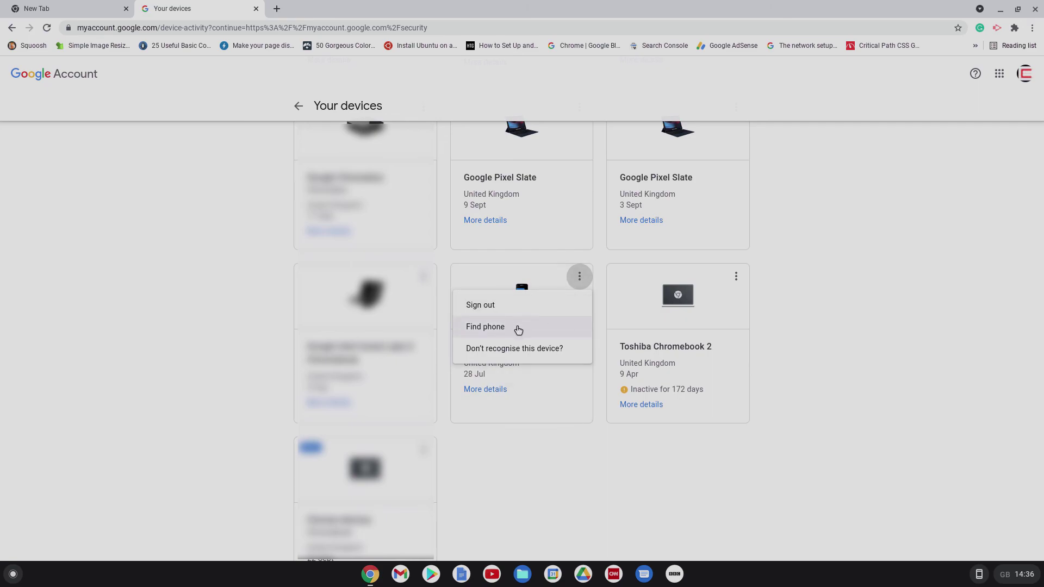
Step: Sign the Galaxy S7 out of the Google Account and dismiss the confirmation
left_click(486, 313)
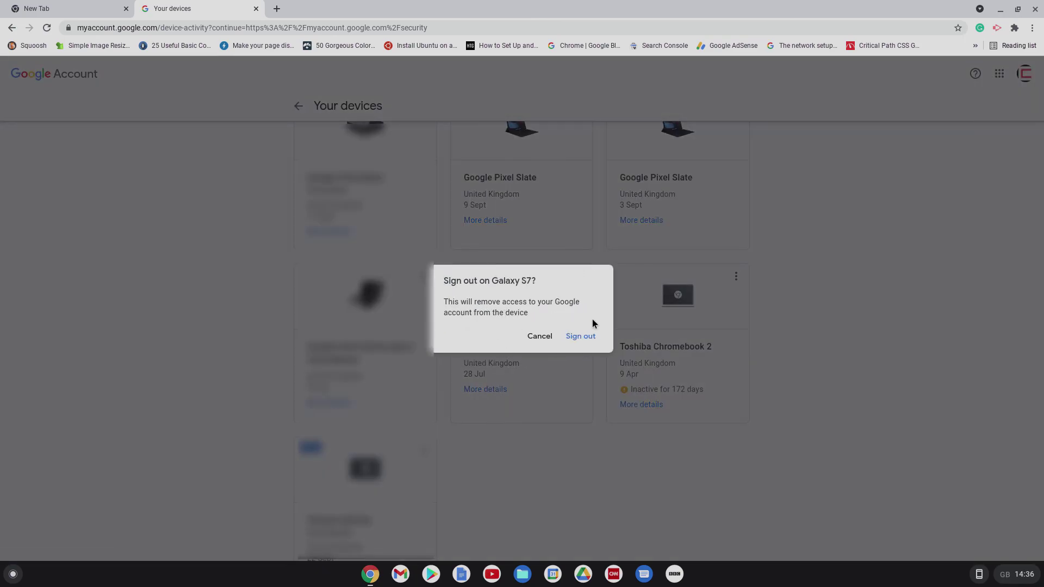
left_click(588, 338)
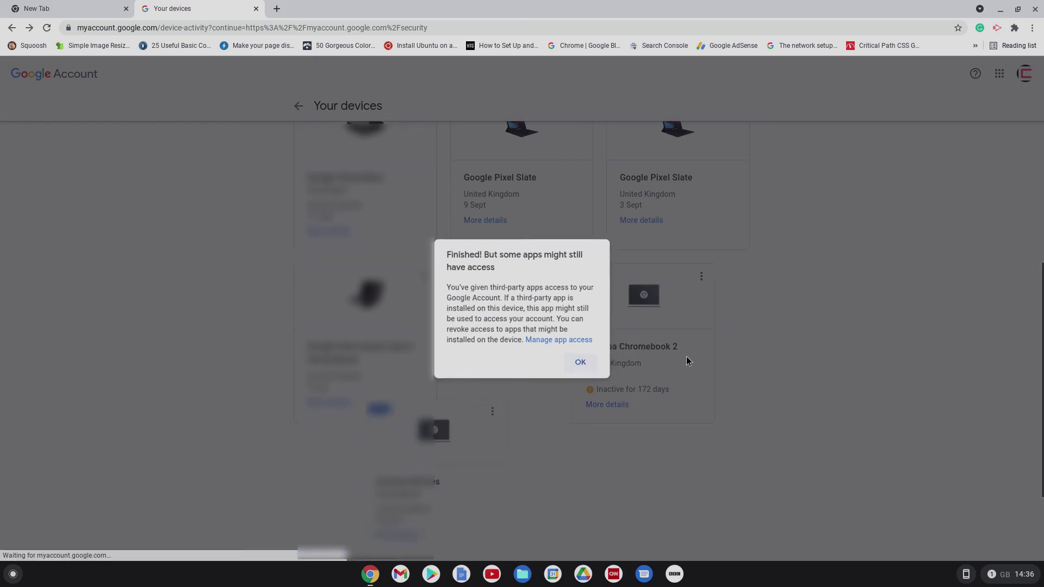
left_click(584, 366)
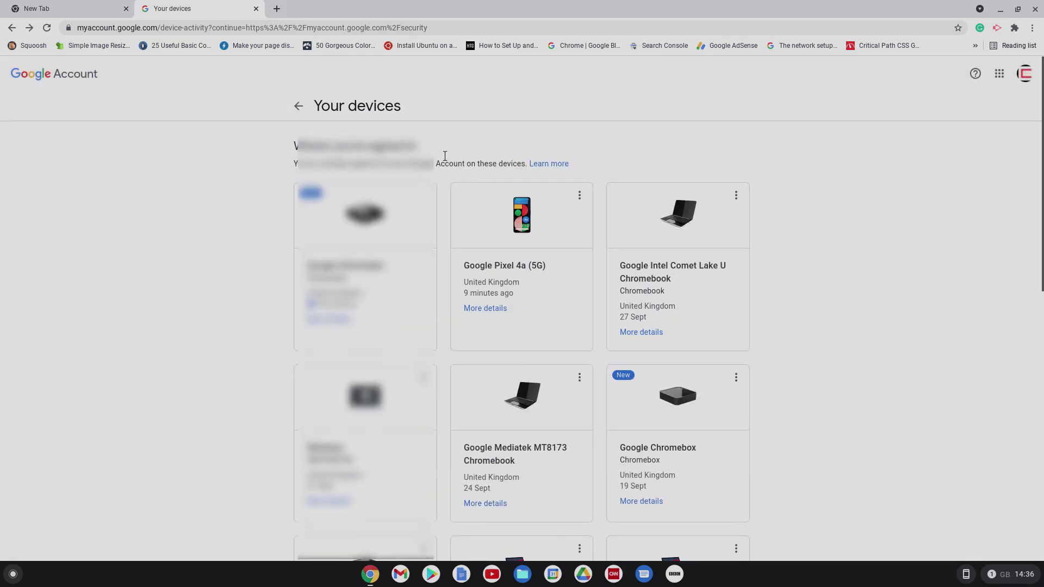
Step: Return to the Security page and review its devices and third-party access sections
left_click(298, 105)
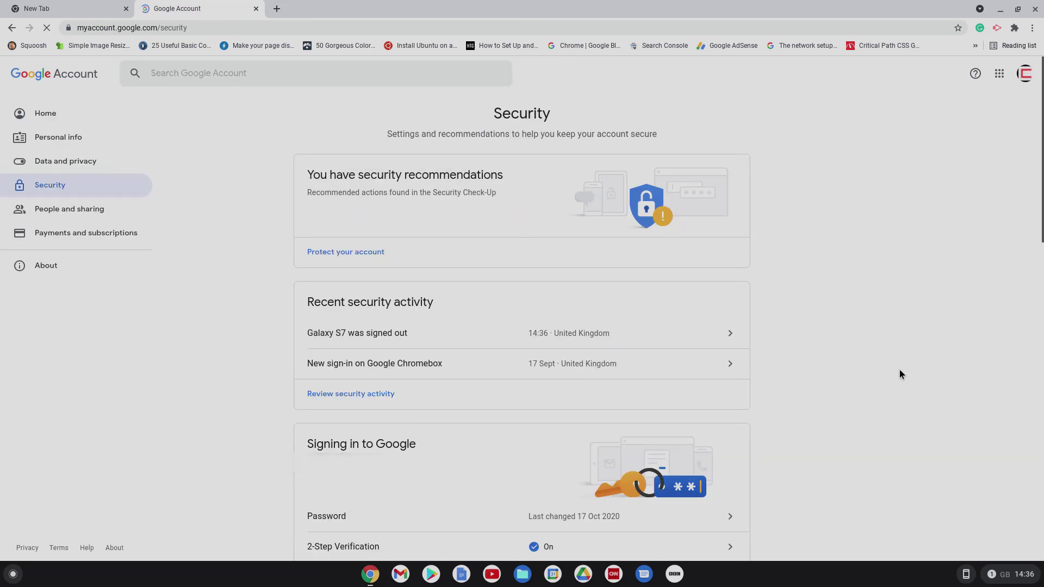
scroll(861, 394, "down", 15)
scroll(860, 394, "up", 8)
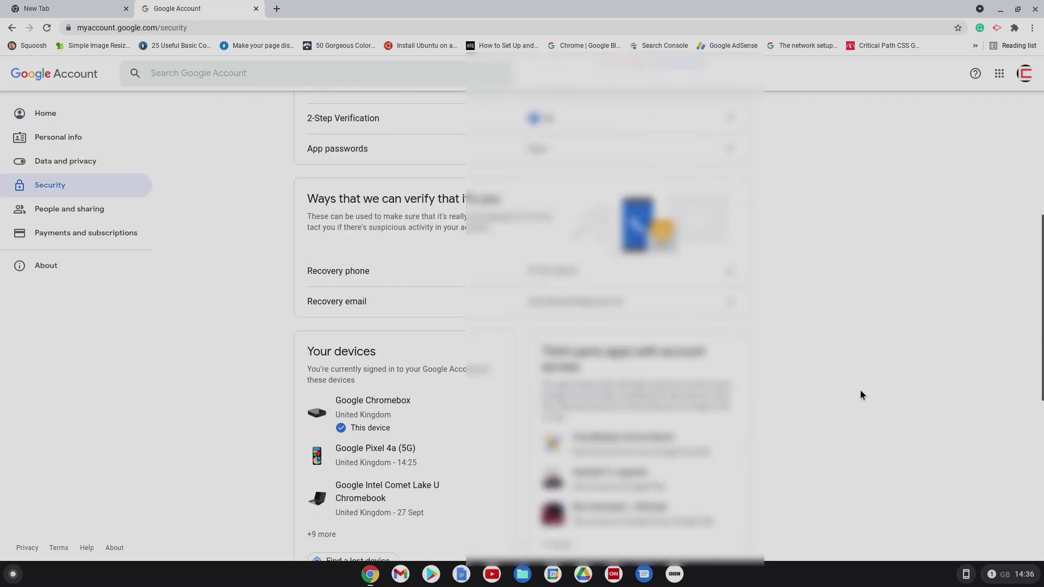
scroll(861, 394, "down", 1)
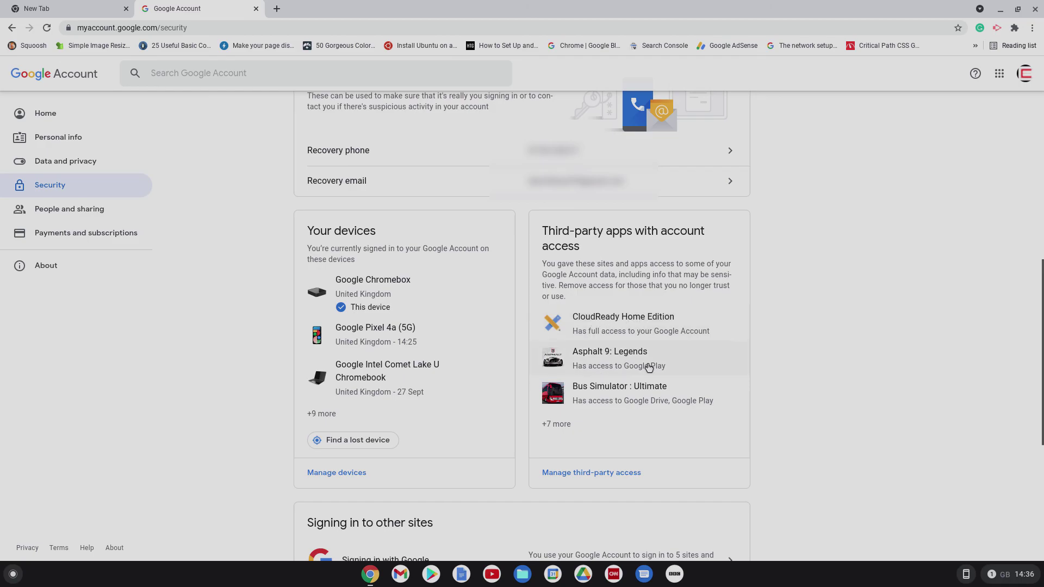